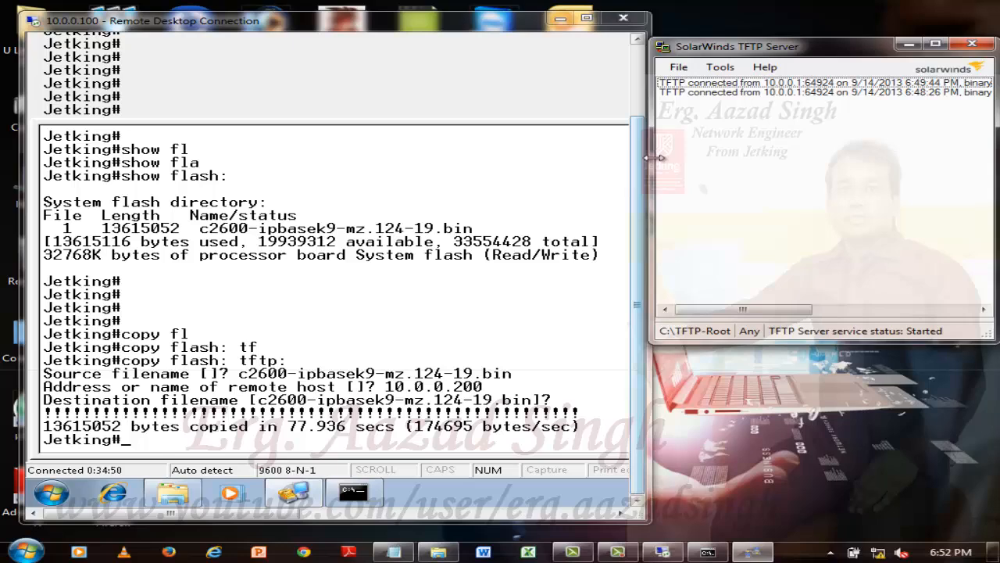
List the contents of the router's flash memory with show flash:.
left_click(414, 451)
key("Return")
key("Return")
key("Return")
key("Return")
key("Return")
key("Return")
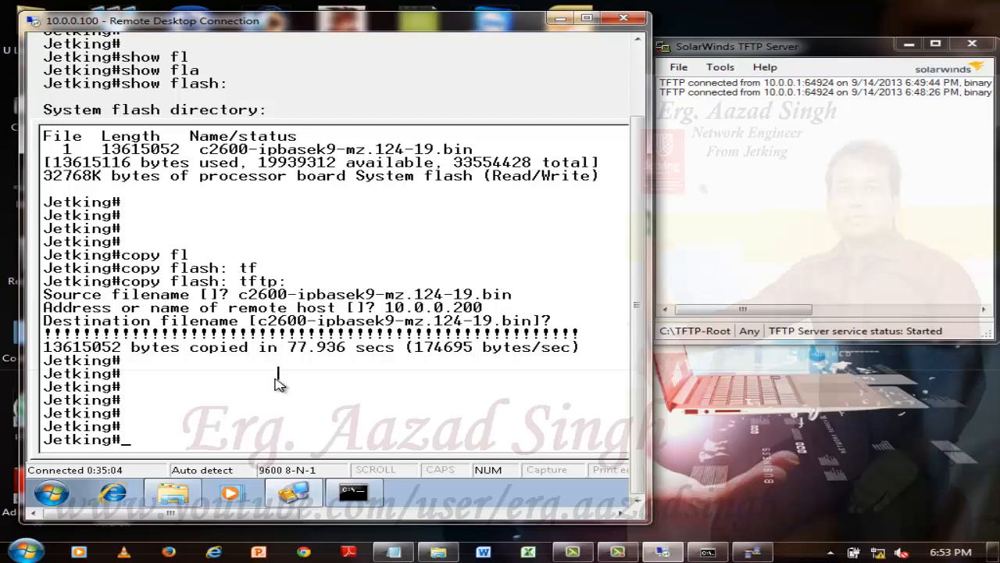
type("show fl")
key("Tab")
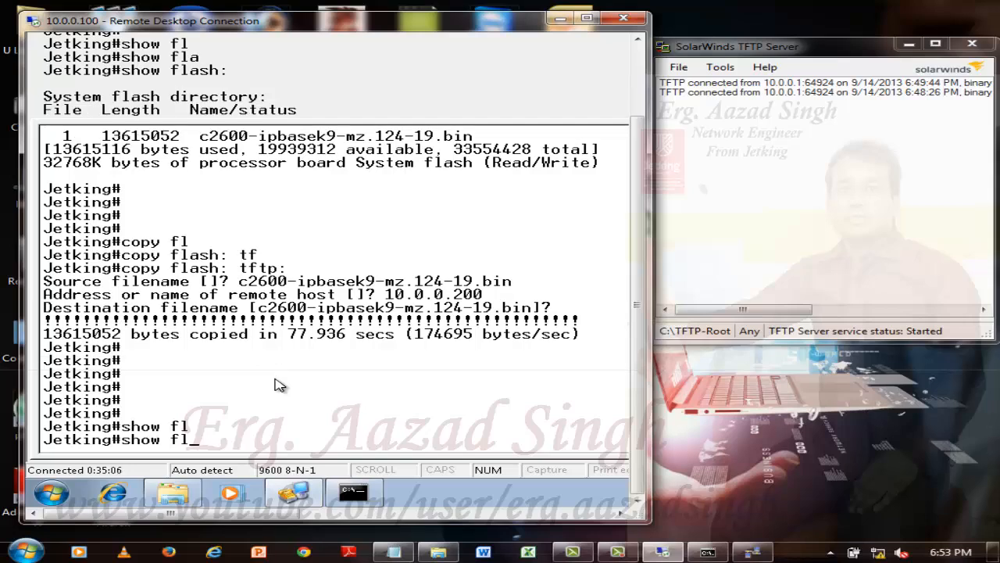
type("a")
key("Tab")
key("Return")
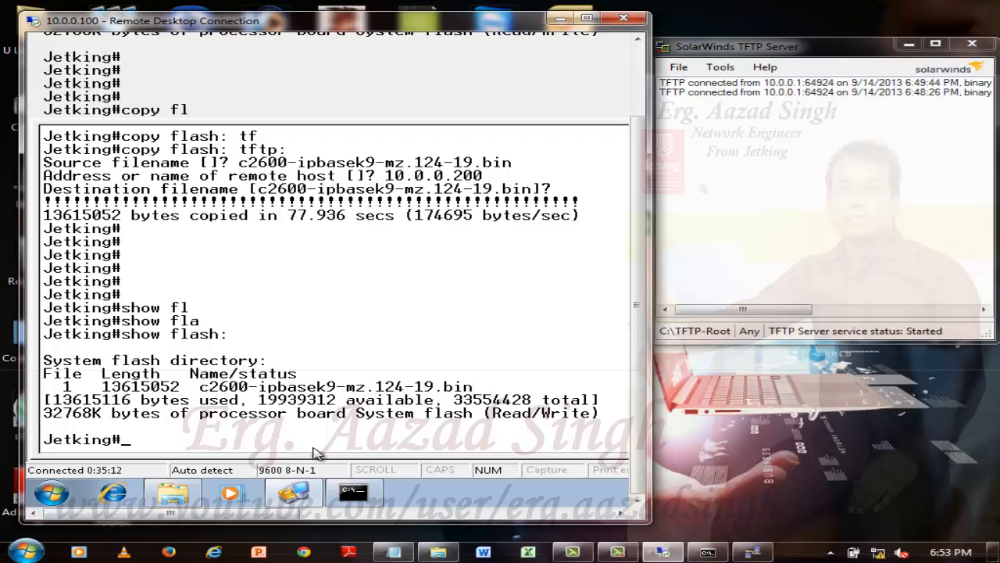
Delete the IOS image c2600-ipbasek9-mz.124-19.bin from the router's flash memory and confirm the deletion.
type("delete fl")
key("Tab")
key("Return")
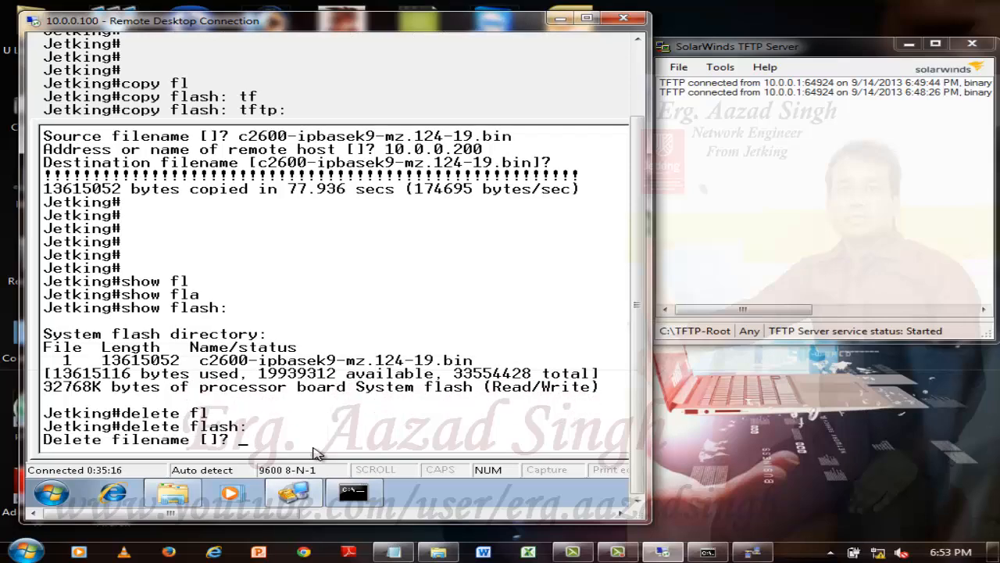
right_click(317, 453)
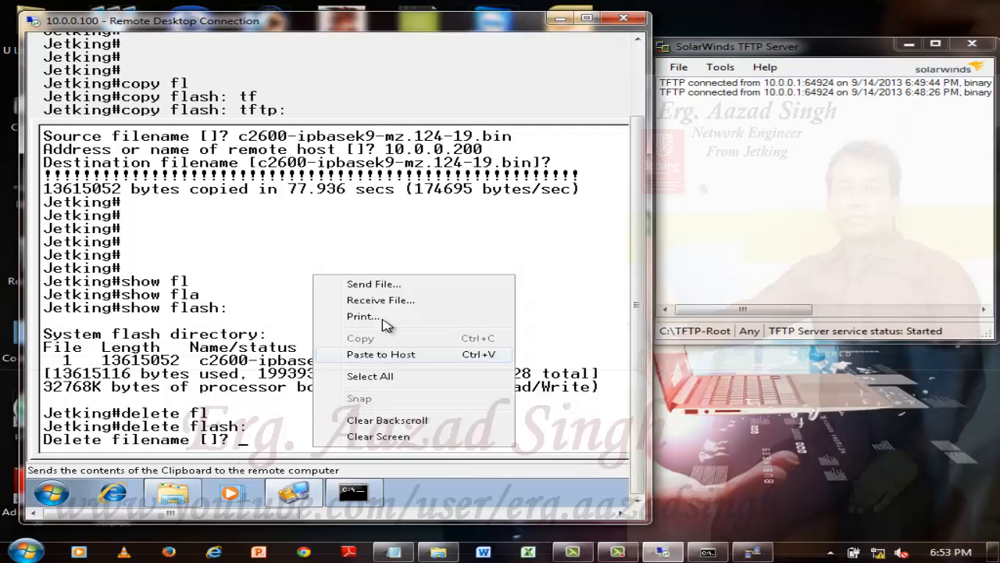
left_click(394, 354)
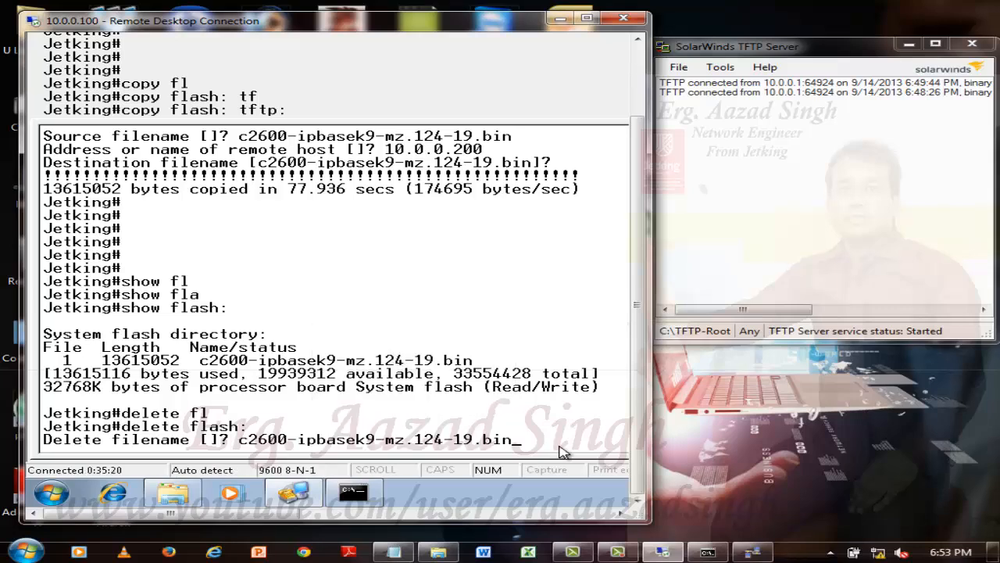
key("Return")
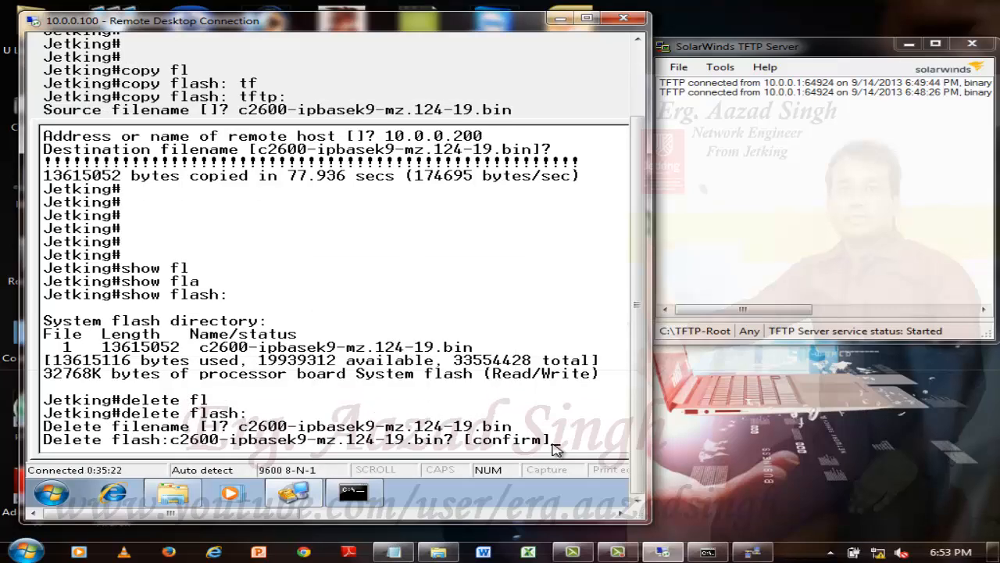
key("Return")
key("Return")
key("Return")
key("Return")
key("Return")
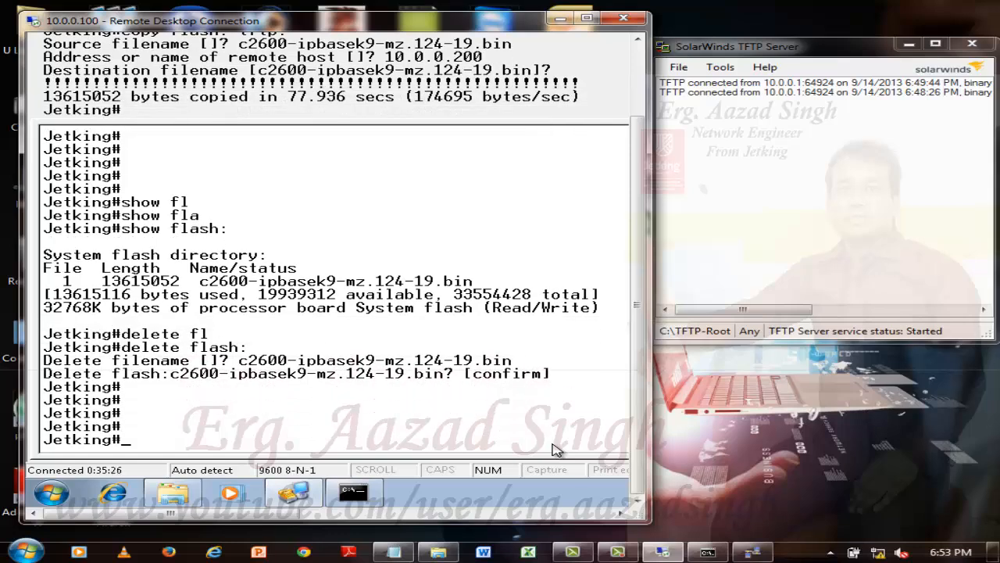
List the flash directory again with show flash: to check the status of the deleted IOS image.
type("show fl")
key("Tab")
type("a")
key("Tab")
key("Return")
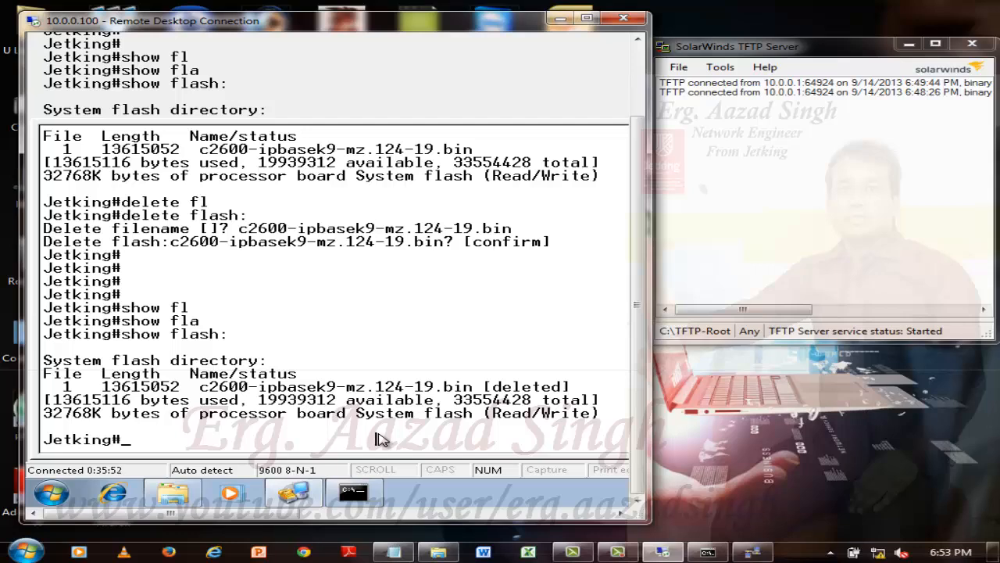
key("Return")
key("Return")
key("Return")
Start copying from the TFTP server to flash with copy tftp: flash:, giving 10.0.0.200 as the remote host.
type("cop")
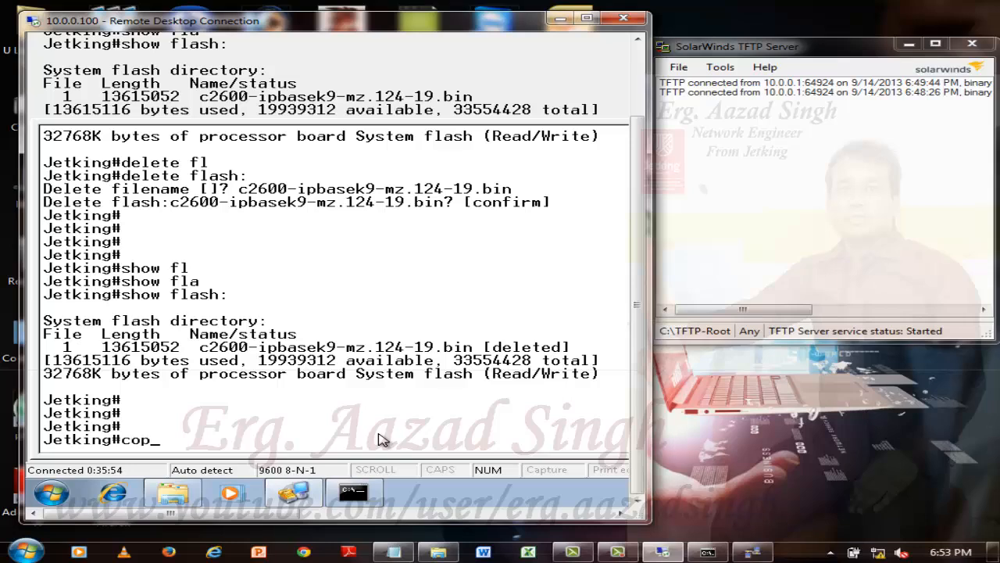
type("y tf")
key("Tab")
type("fla")
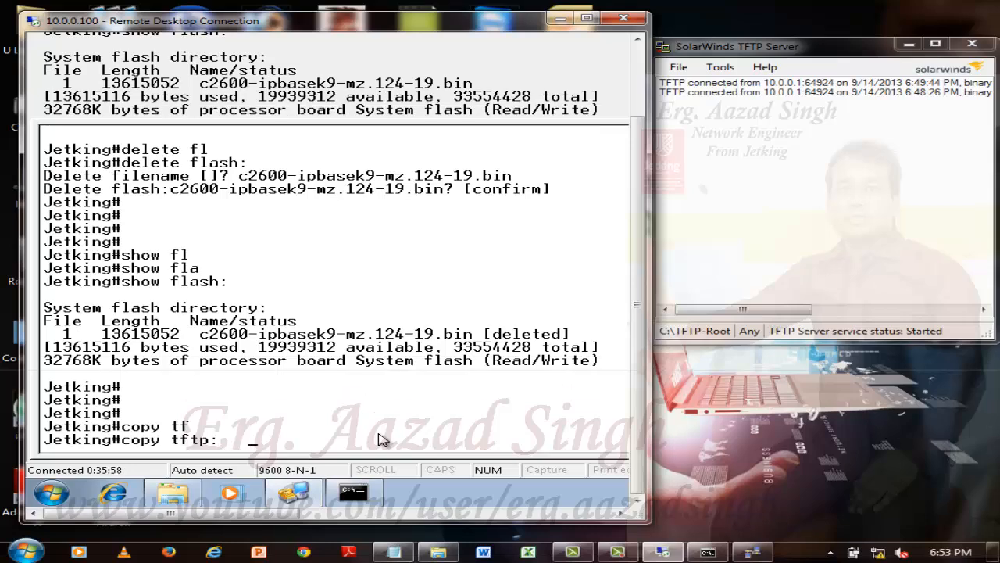
key("Tab")
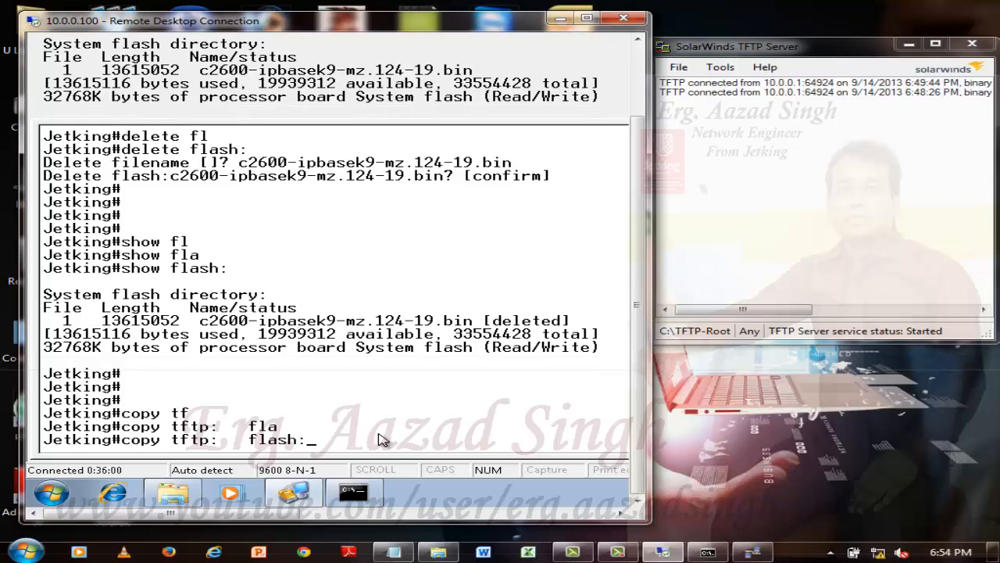
key("Return")
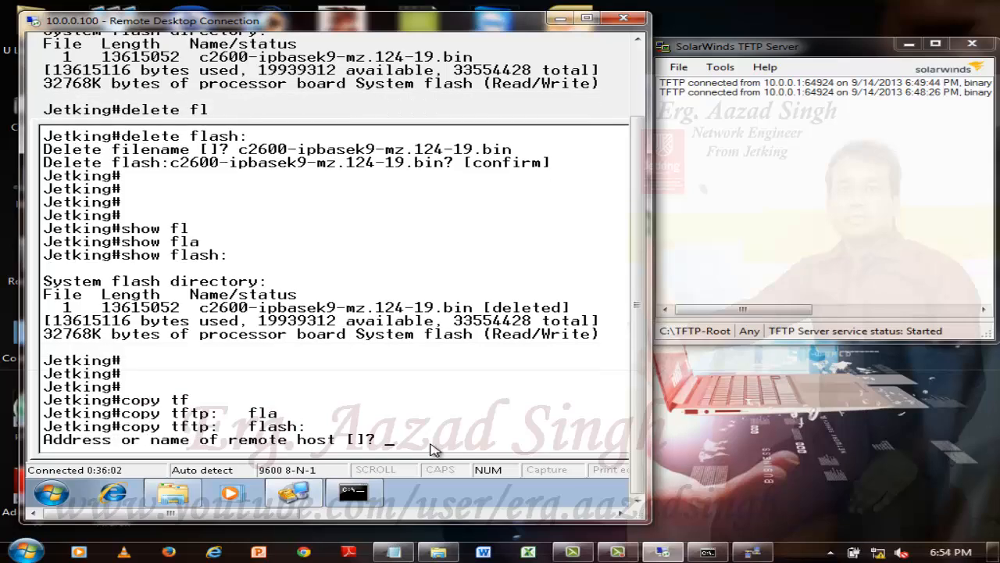
type("10.0.0.200")
key("Return")
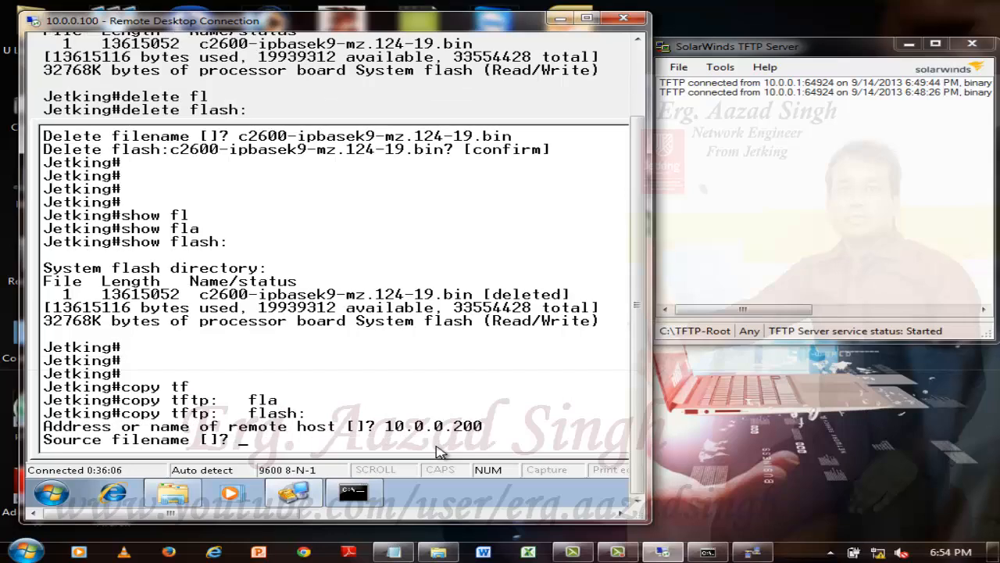
Give c2600-ipbasek9-mz.124-19.bin as the source filename, check it against the TFTP server log, and accept the default destination filename.
right_click(358, 443)
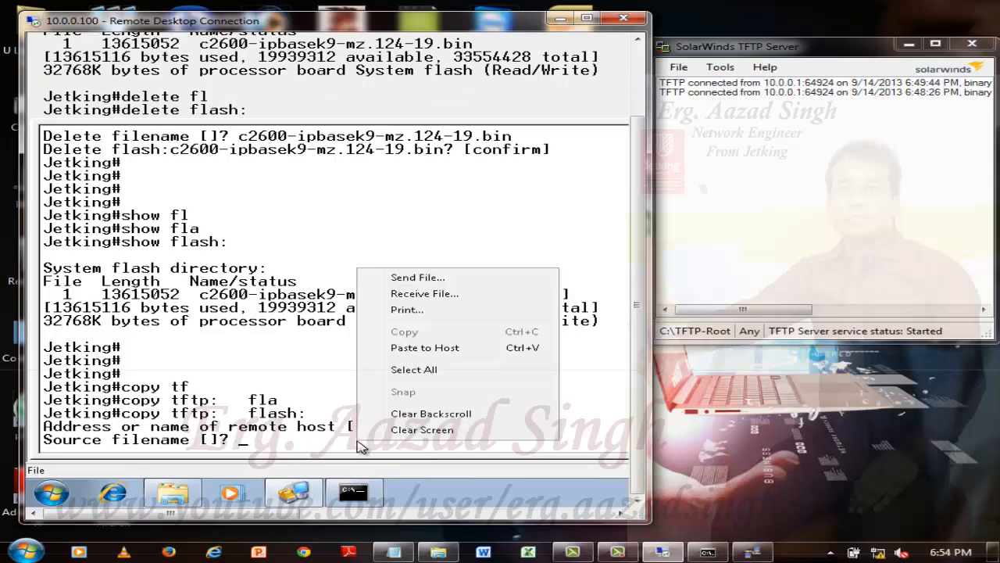
left_click(426, 348)
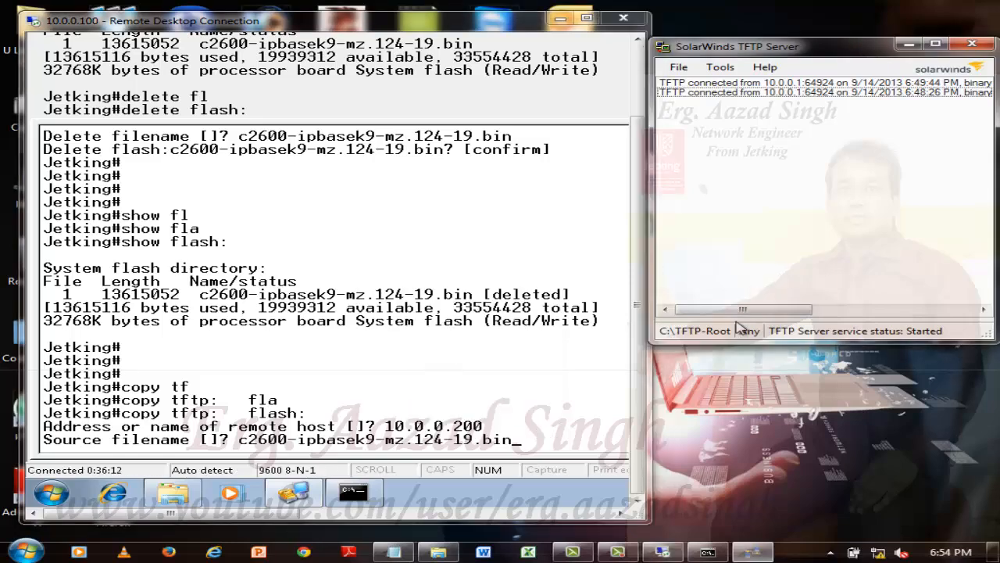
left_click_drag(750, 309, 937, 304)
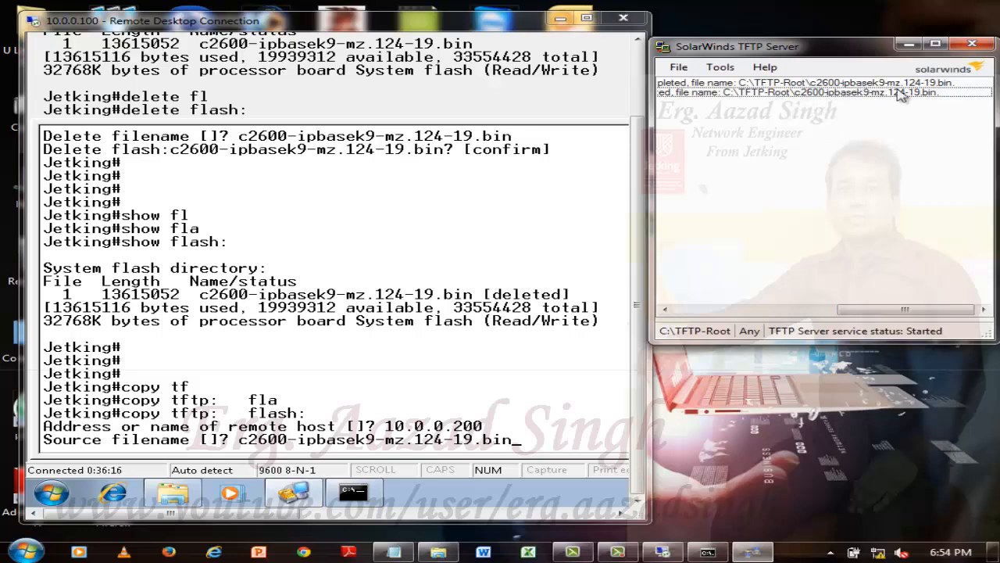
left_click_drag(932, 316, 680, 347)
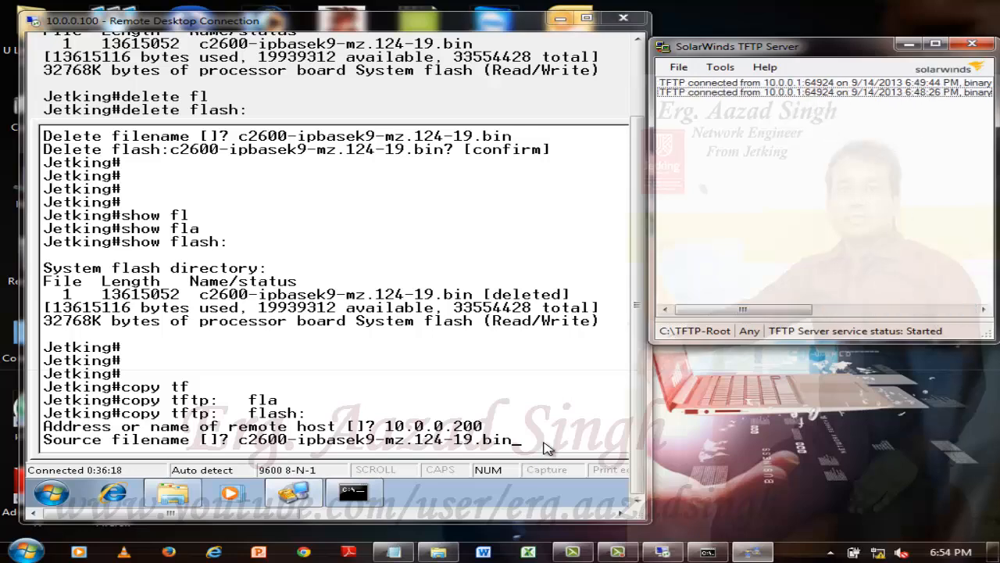
key("Return")
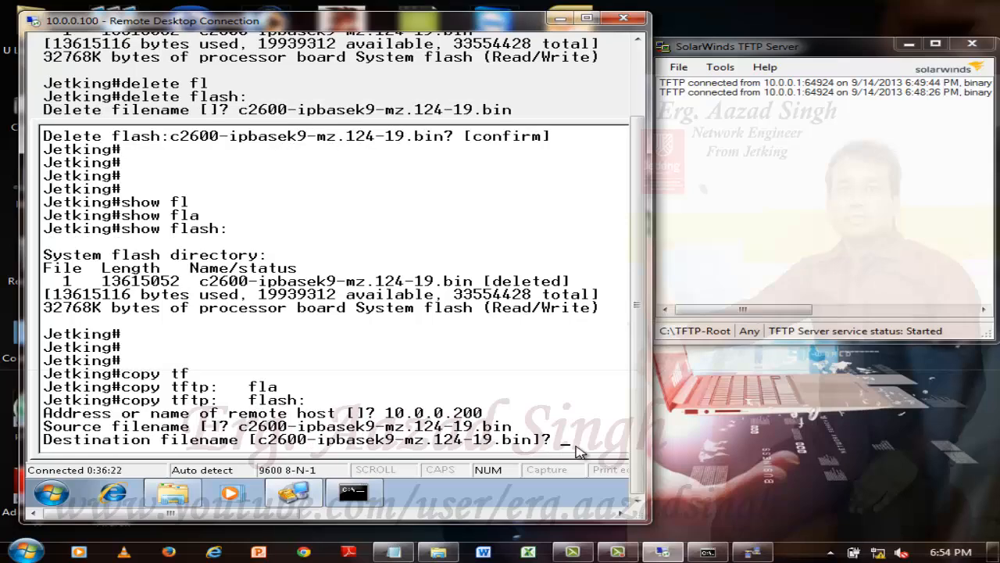
key("Return")
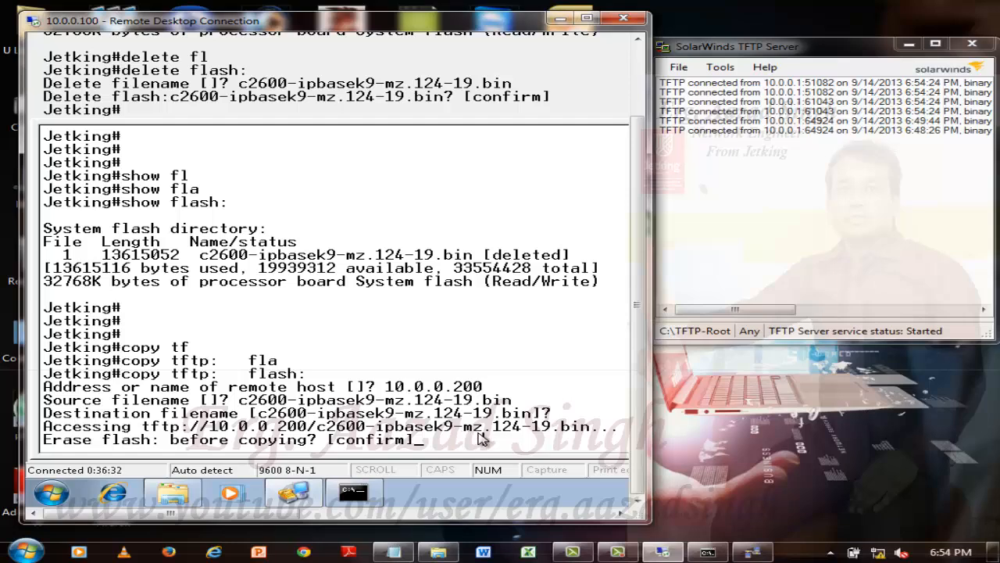
Confirm erasing the whole flash filesystem before the copy, widening the remote desktop window to read the full prompt.
key("Return")
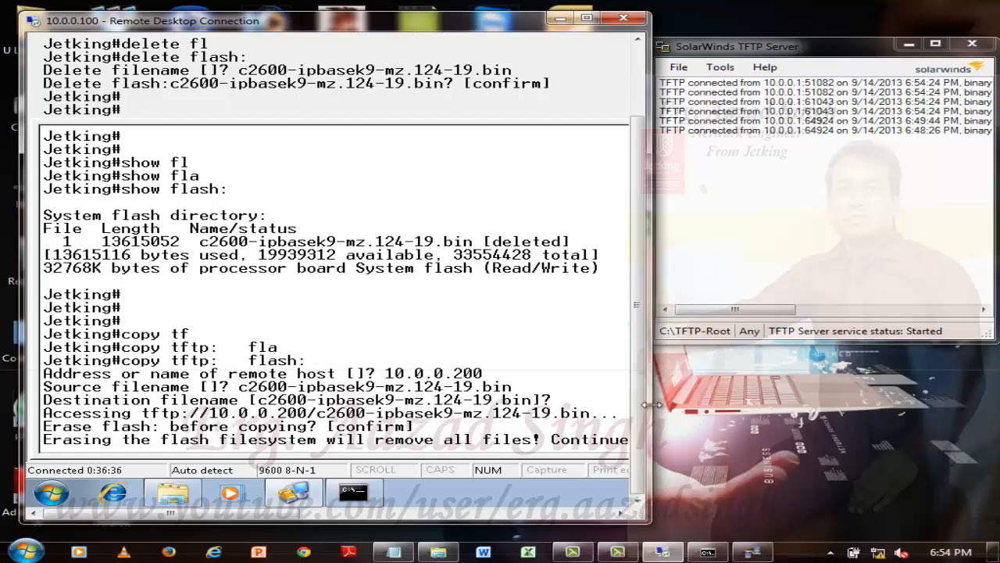
left_click_drag(771, 399, 869, 407)
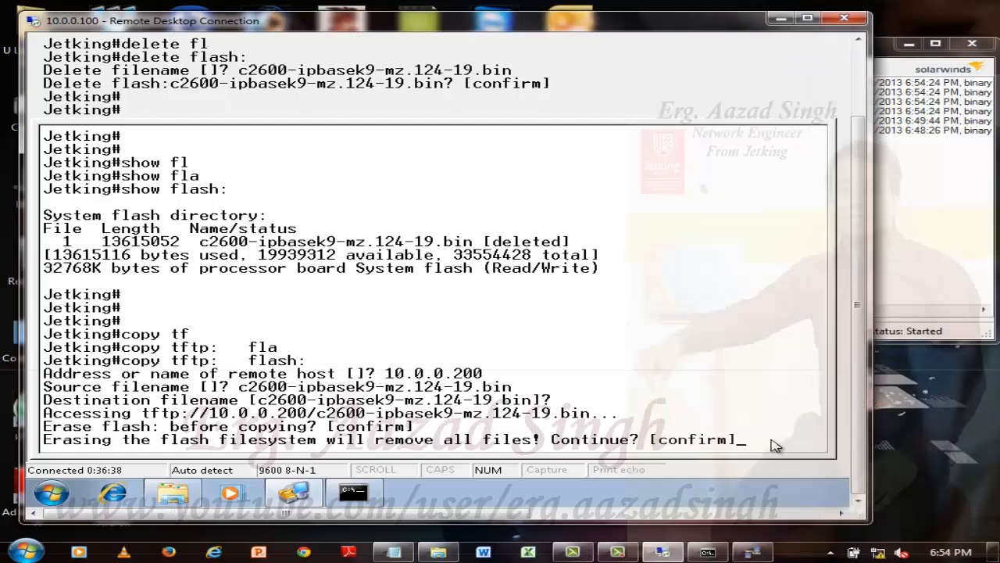
key("Return")
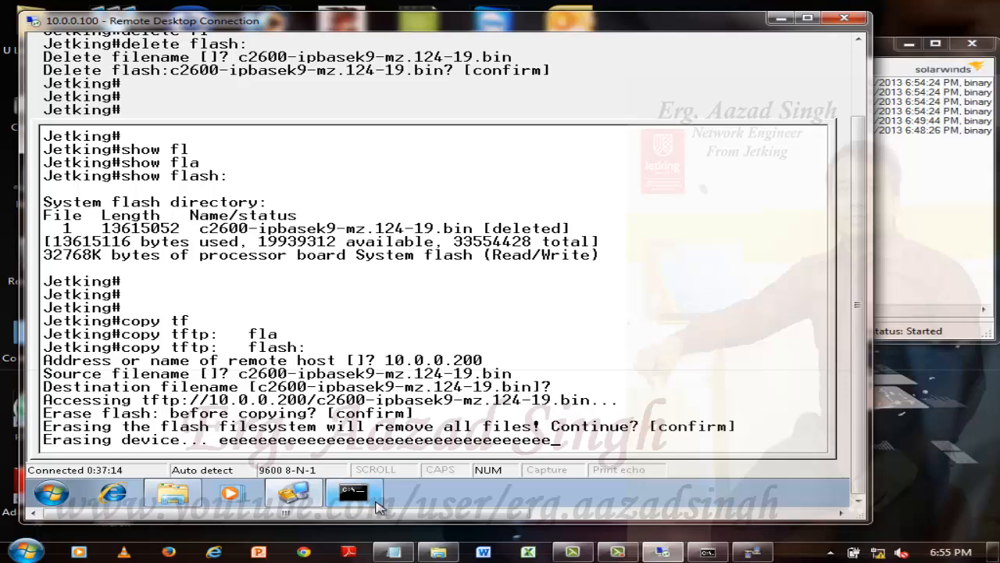
left_click(617, 552)
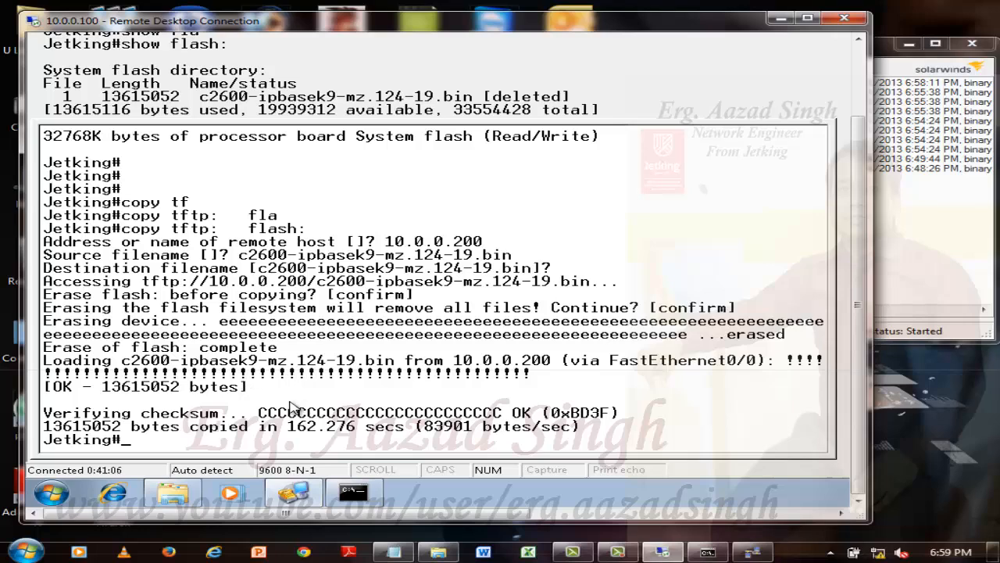
Run show flash: to verify the IOS image restored to flash from the TFTP server.
key("Return")
key("Return")
key("Return")
type("sh")
key("Return")
type("show ")
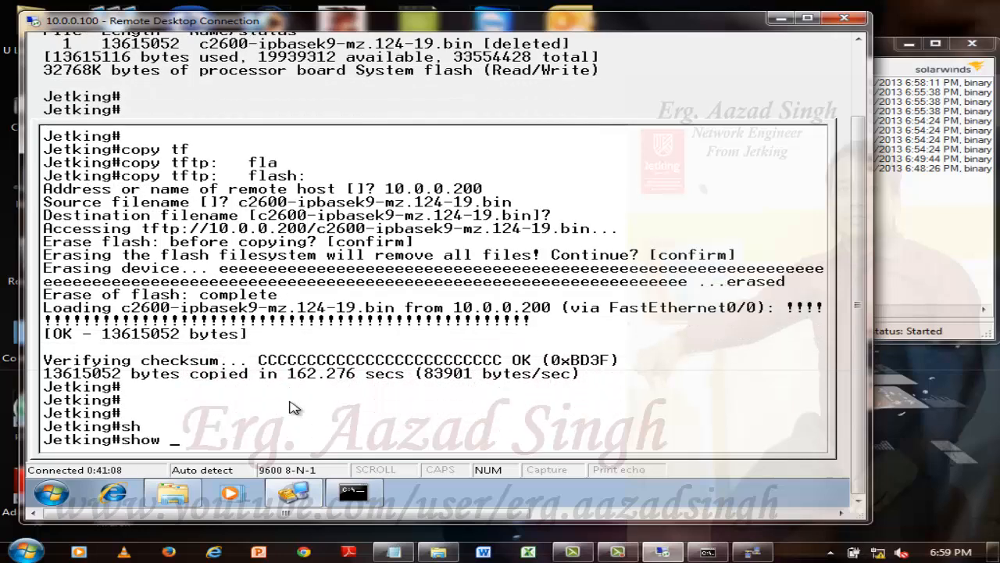
type("fl")
key("Tab")
type("a")
key("Tab")
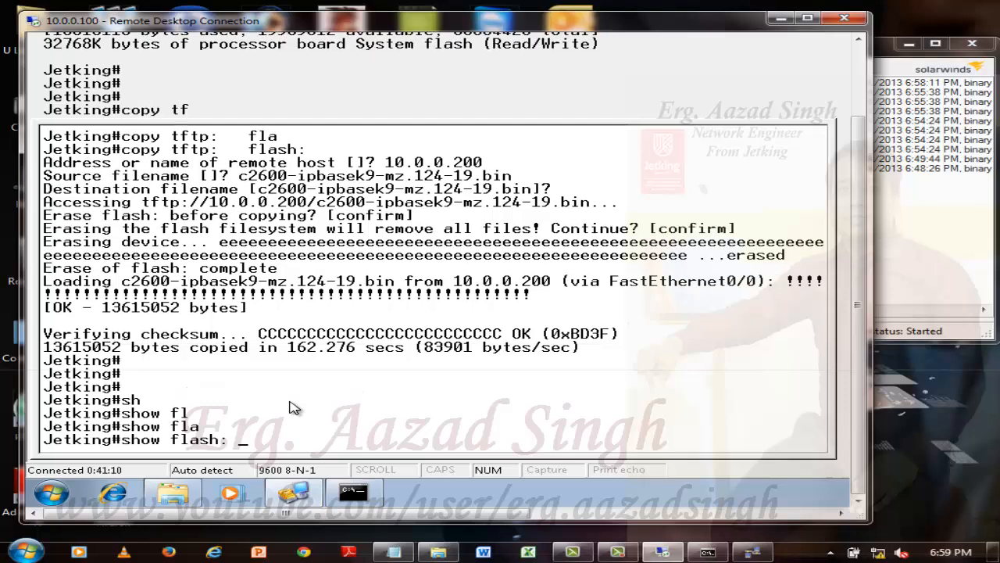
key("Return")
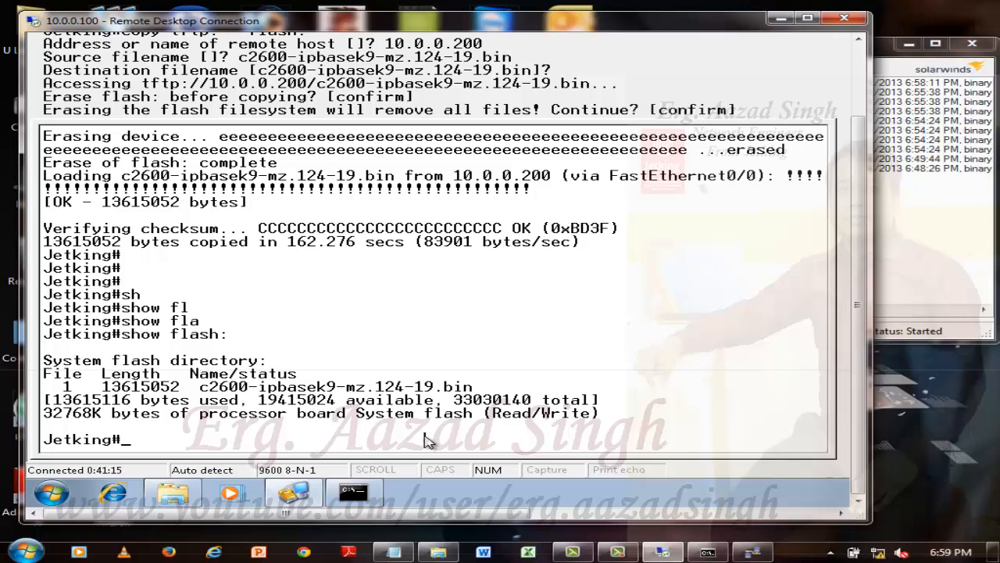
key("Return")
key("Return")
key("Return")
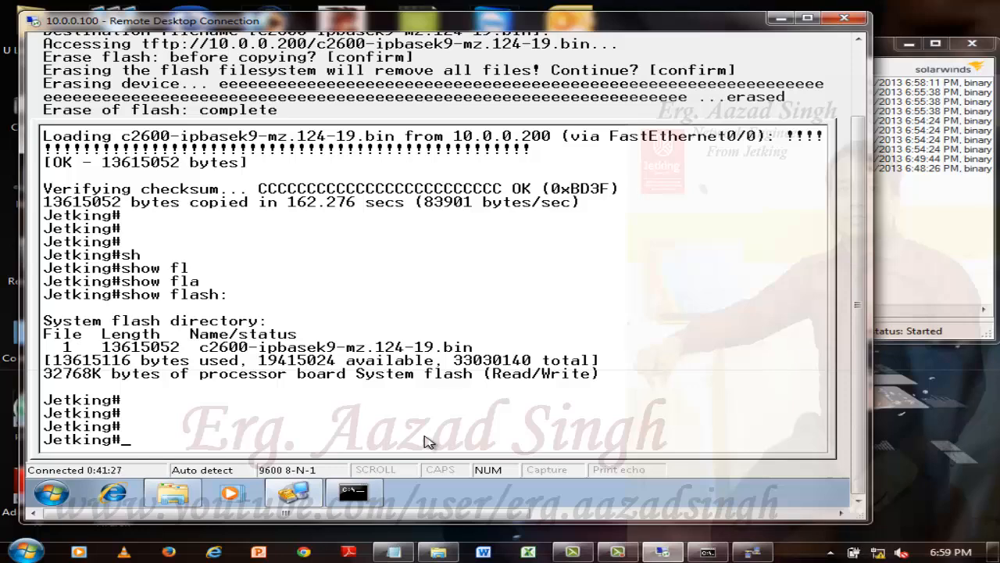
Delete the restored image c2600-ipbasek9-mz.124-19.bin from flash and confirm the deletion.
type("delete fla")
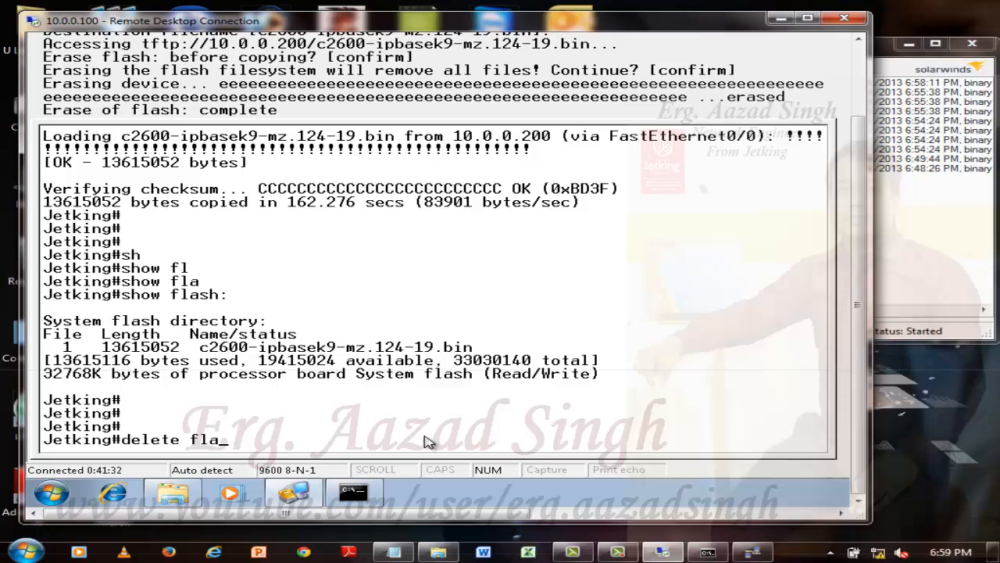
key("Tab")
key("Return")
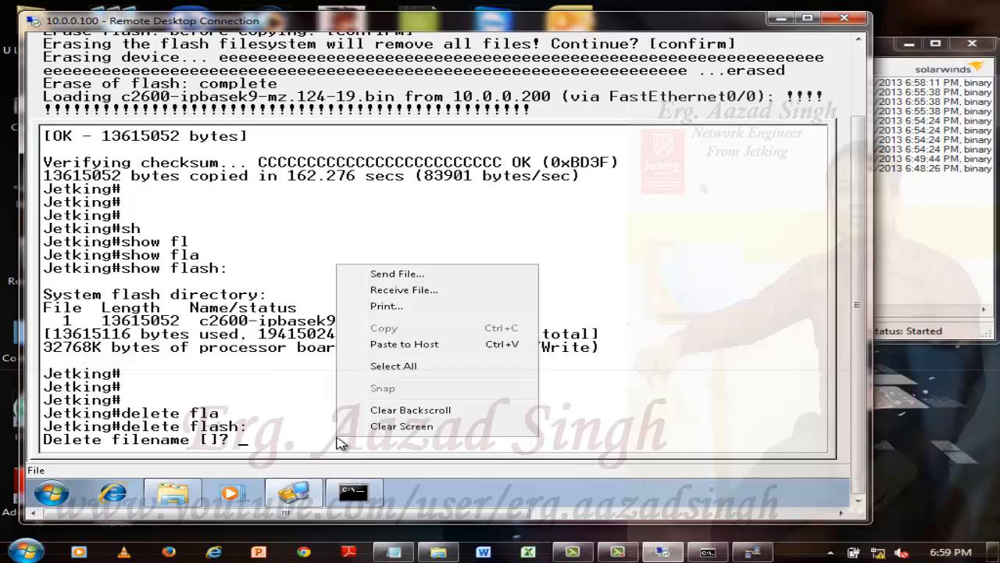
right_click(338, 438)
left_click(403, 344)
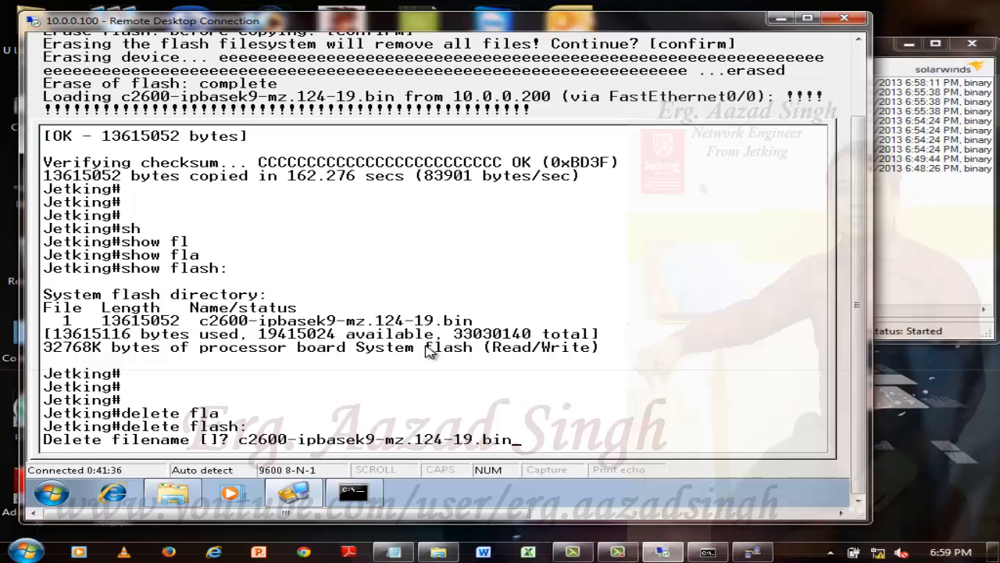
key("Return")
Reload the router, answering no to saving the modified system configuration and confirming the reload.
key("Return")
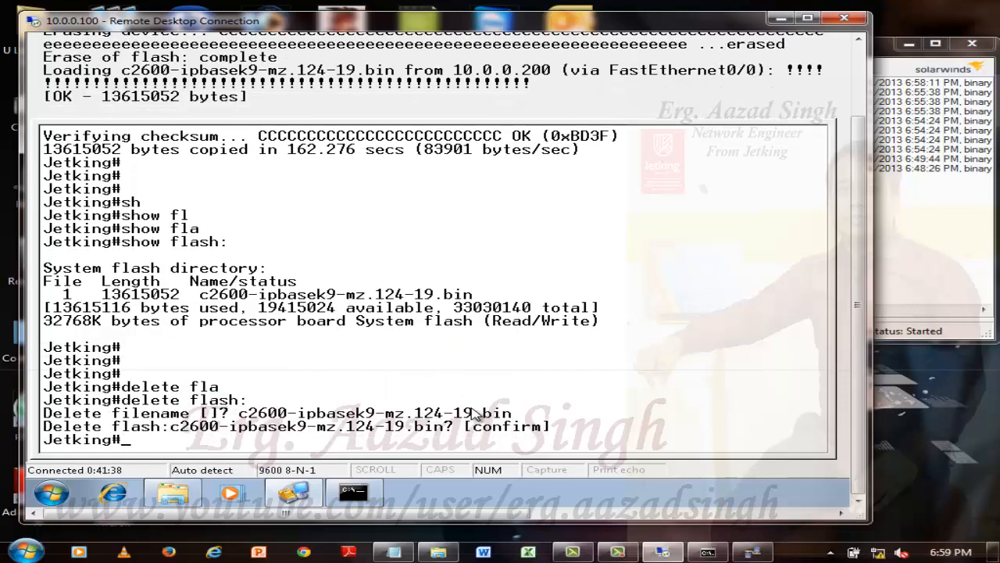
key("Return")
key("Return")
key("Return")
type("reload")
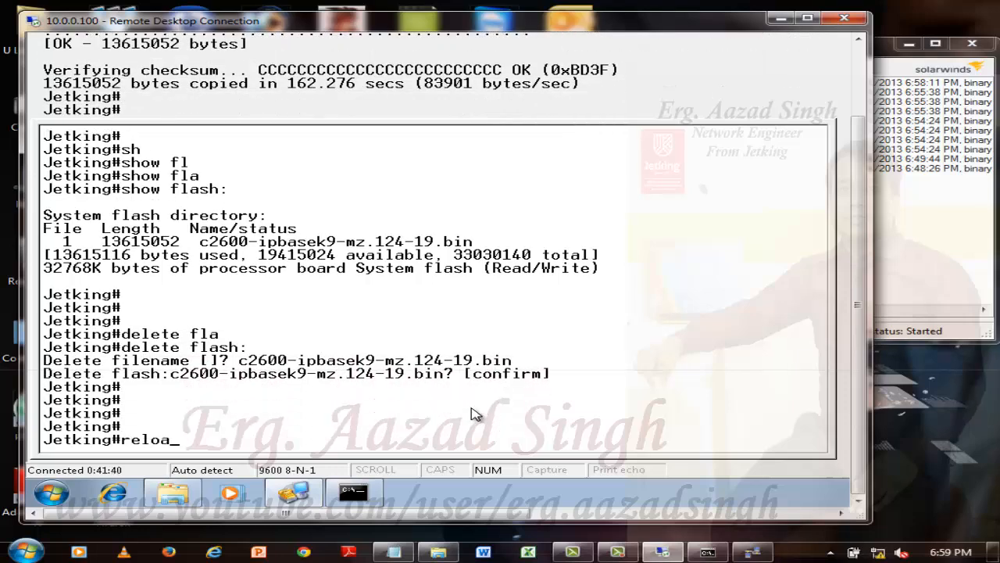
key("Return")
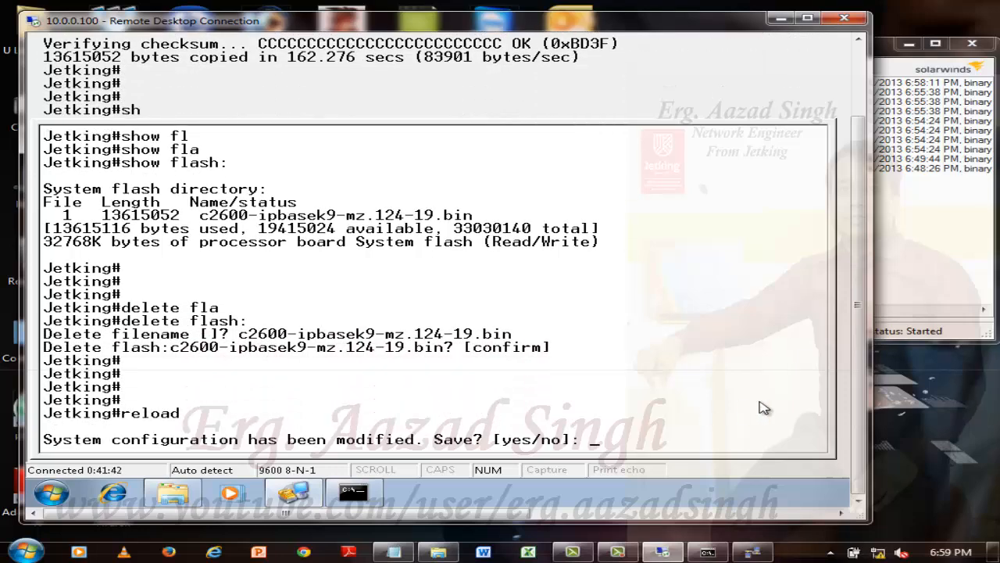
type("yes")
key("BackSpace")
key("BackSpace")
key("BackSpace")
type("no")
key("Return")
key("Return")
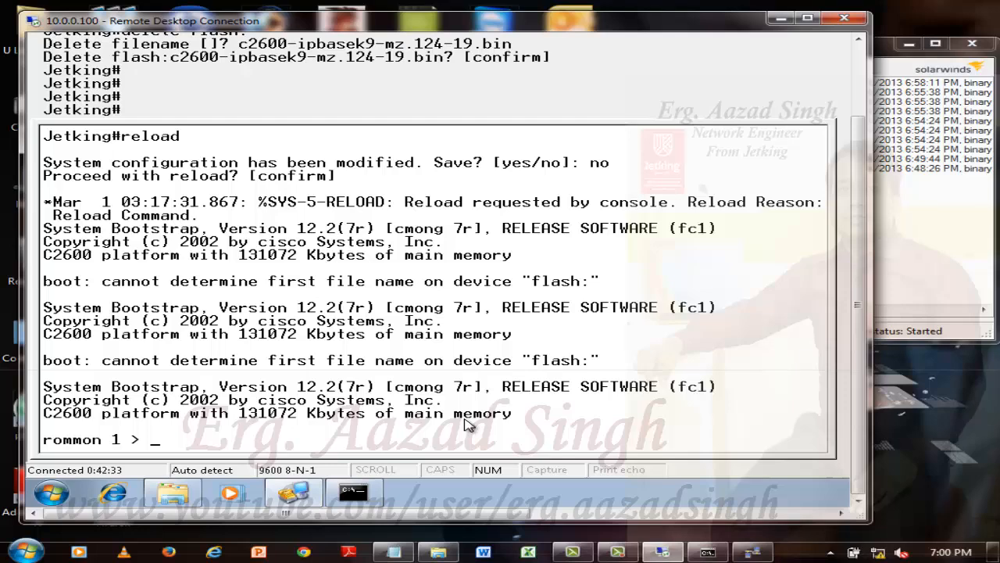
key("super")
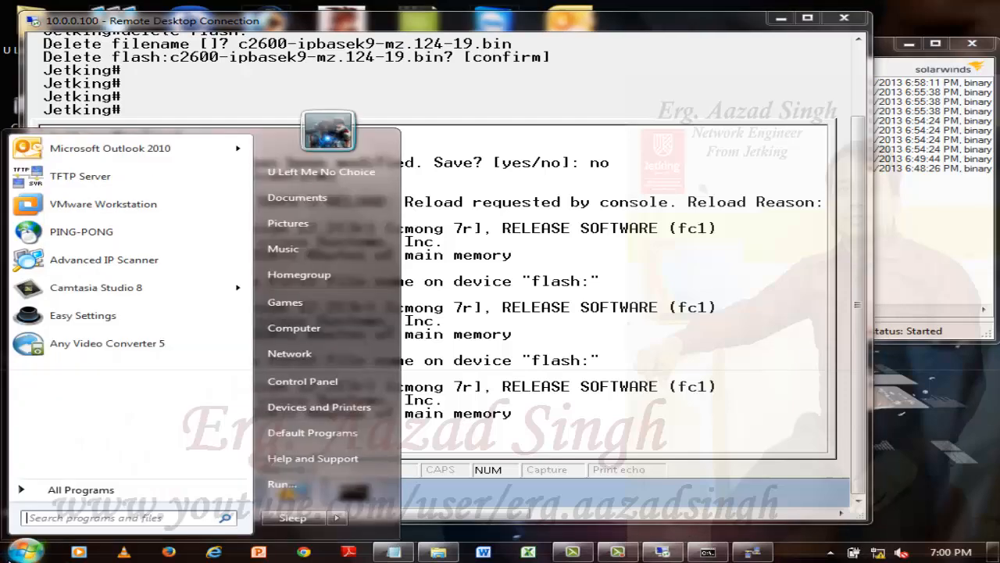
left_click(472, 471)
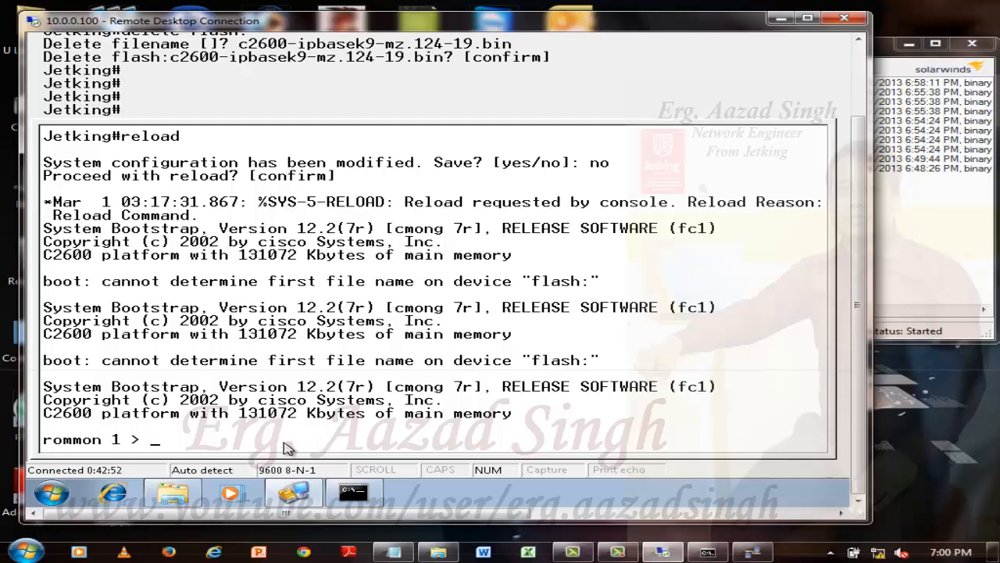
key("Return")
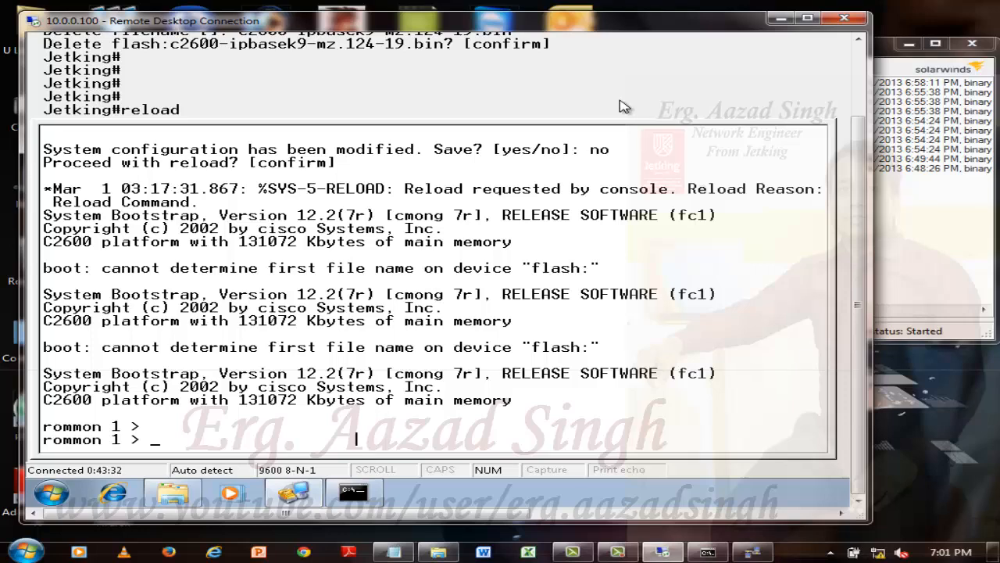
Minimize the remote desktop session, launch Cisco Packet Tracer full screen, and place a generic Router-PT in the workspace.
left_click(777, 17)
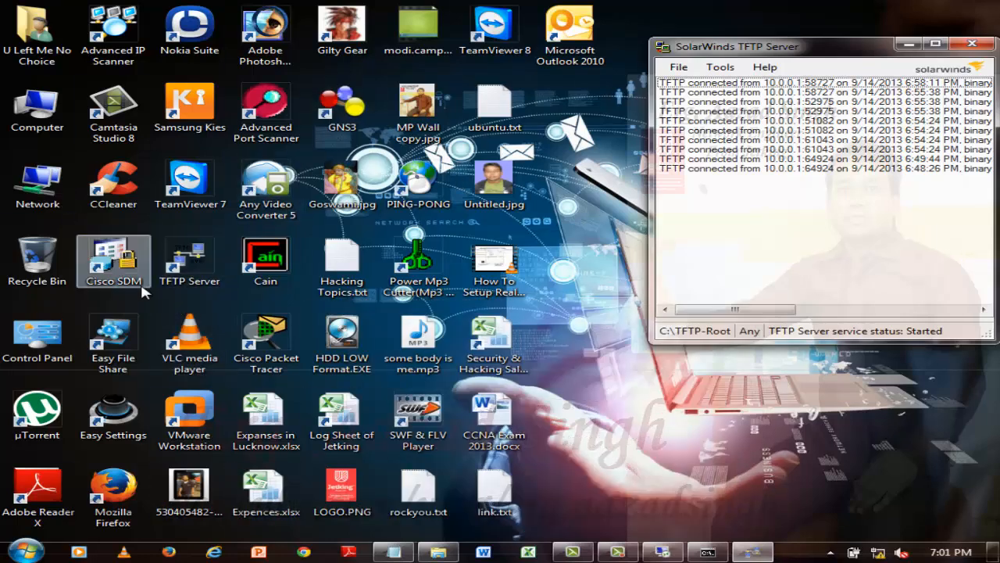
left_click(270, 340)
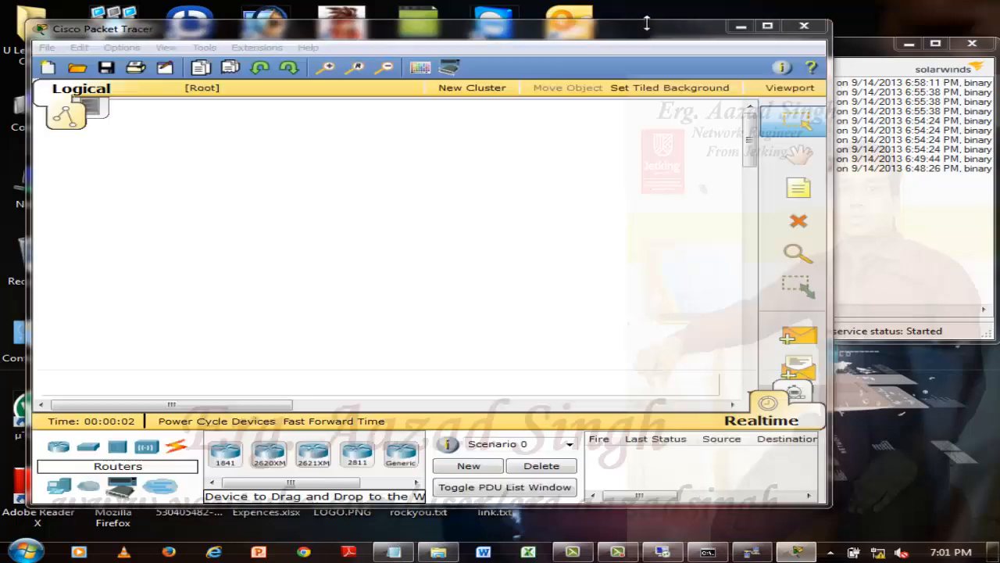
double_click(653, 32)
left_click(369, 491)
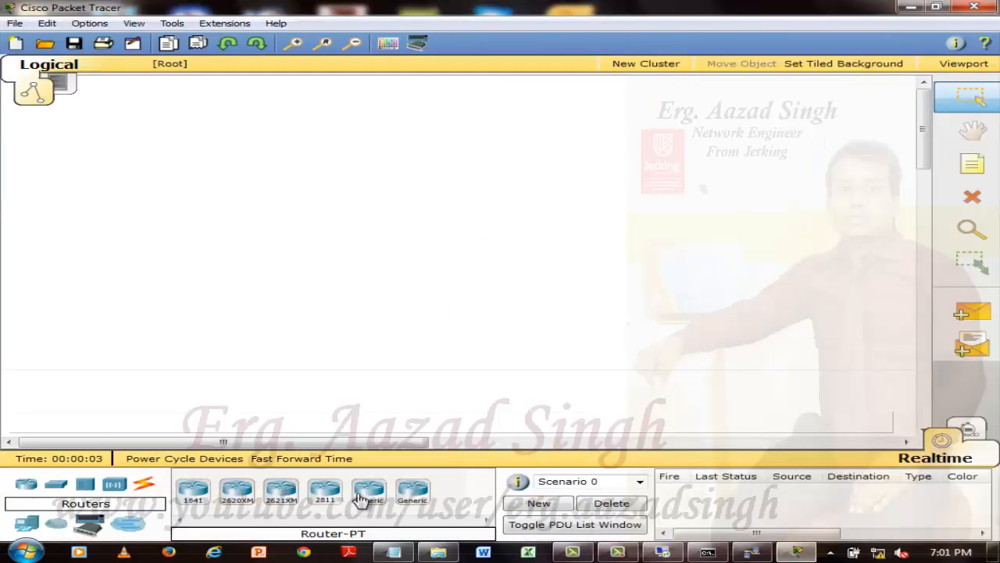
left_click(518, 195)
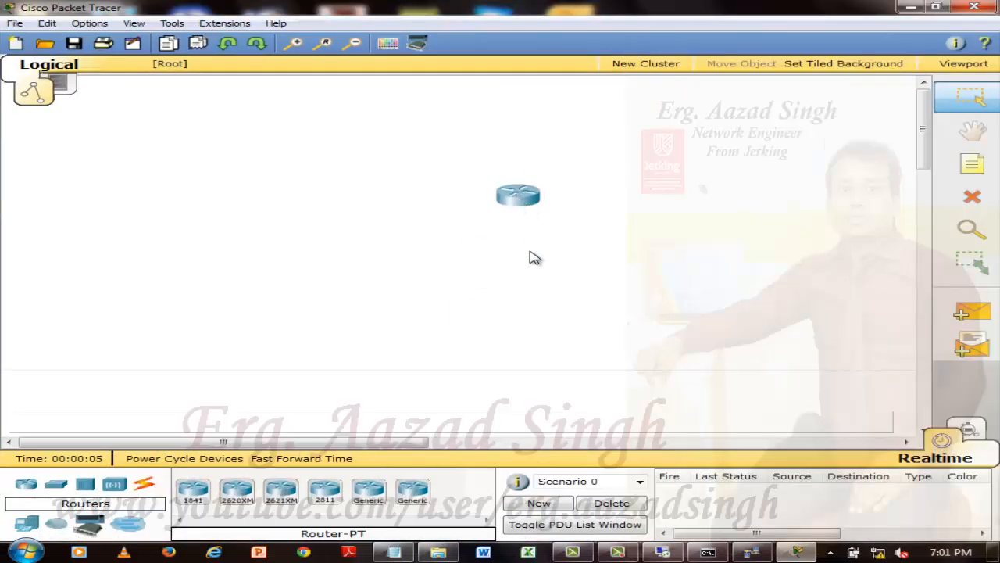
Open the new router's command line in a maximized window and decline the initial configuration dialog to get the user prompt.
left_click(534, 200)
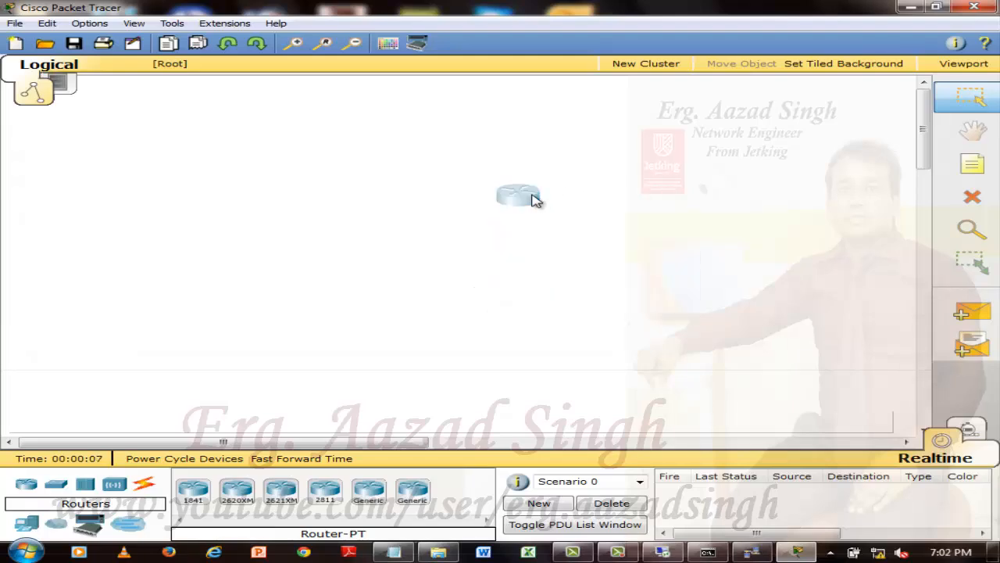
left_click(314, 143)
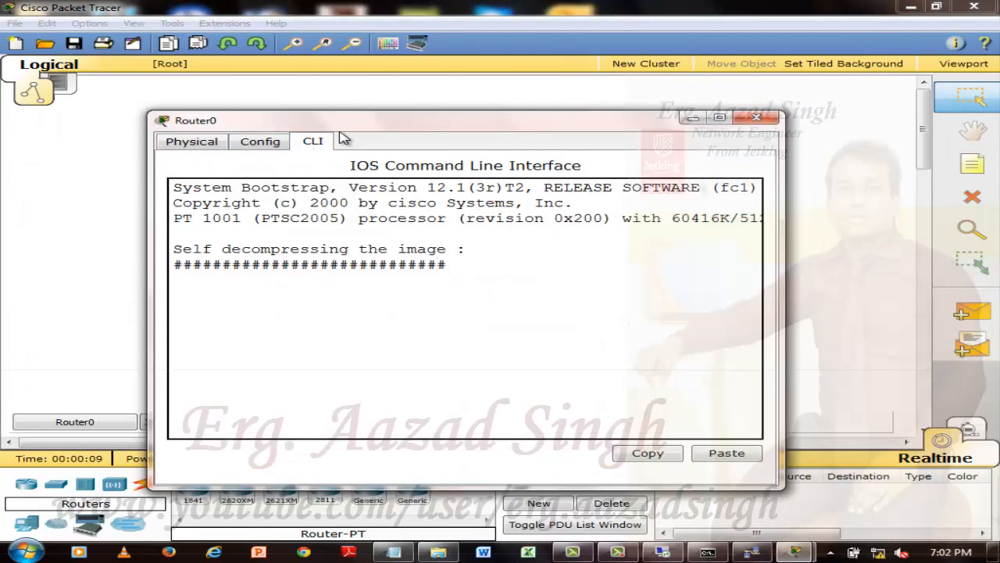
double_click(408, 123)
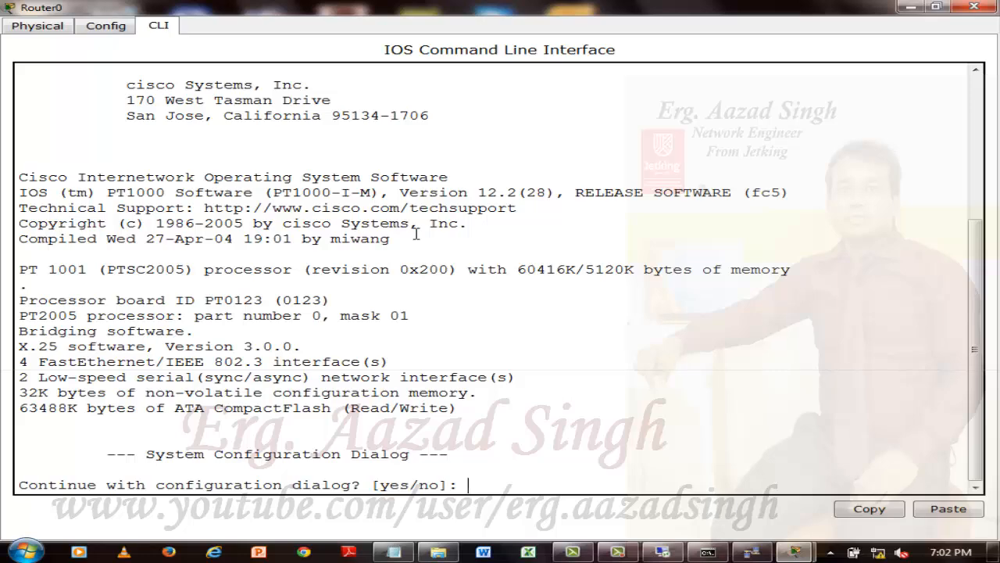
type("n")
key("Return")
key("Return")
key("Return")
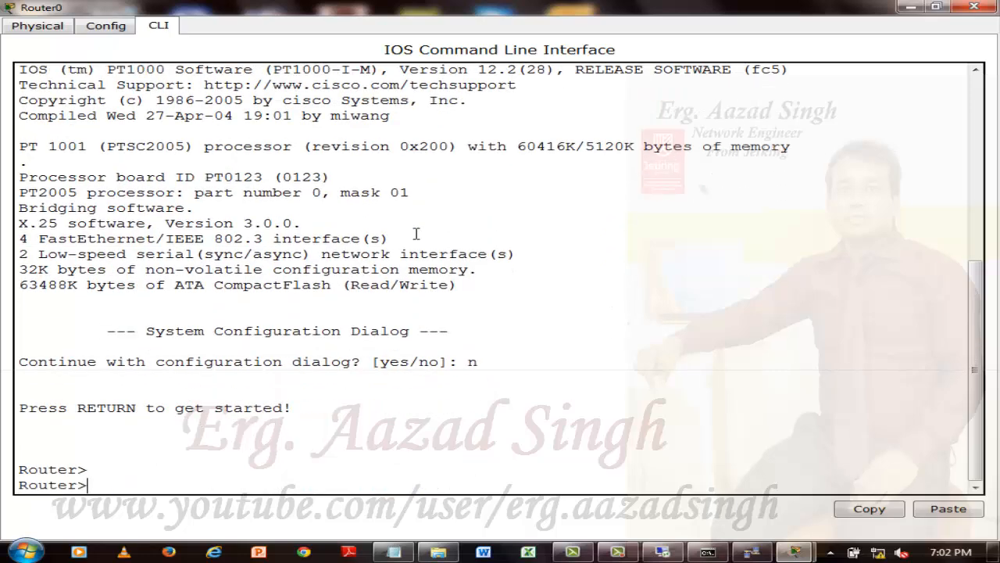
Enter privileged mode, run show version, and highlight the configuration register line at the end of the output.
type("en")
key("Return")
type("sh")
key("Tab")
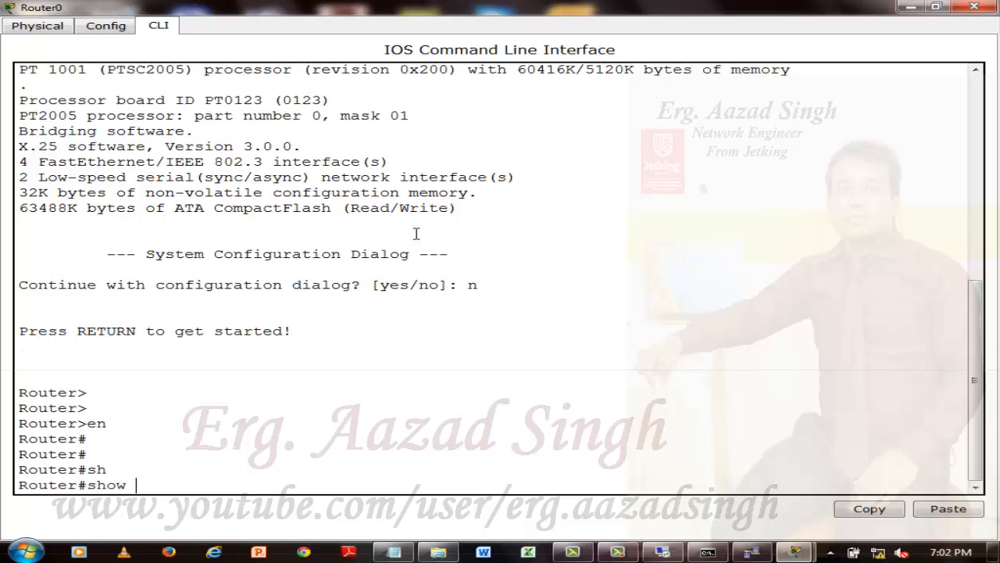
type("ver")
key("Tab")
key("Return")
key("space")
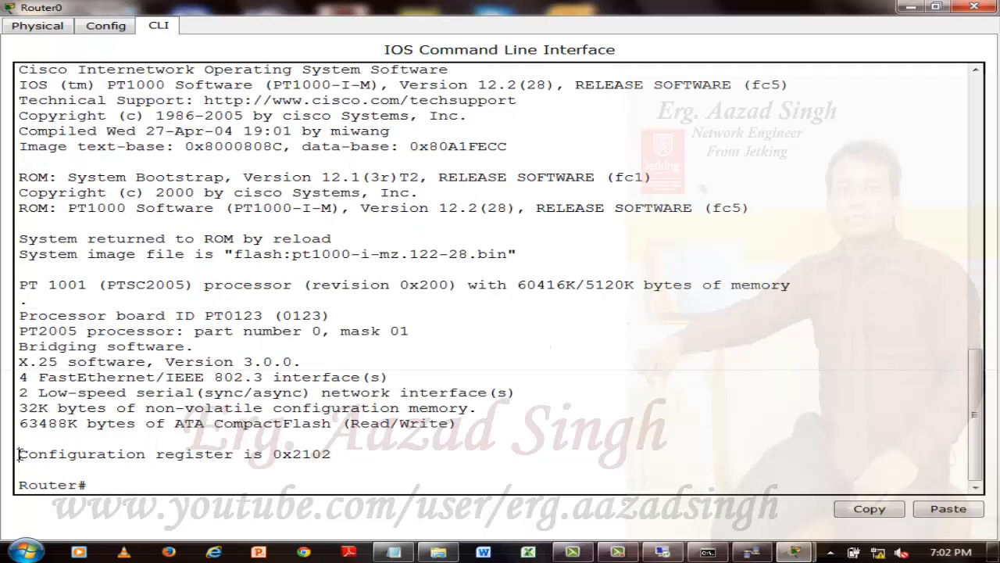
left_click_drag(19, 454, 337, 456)
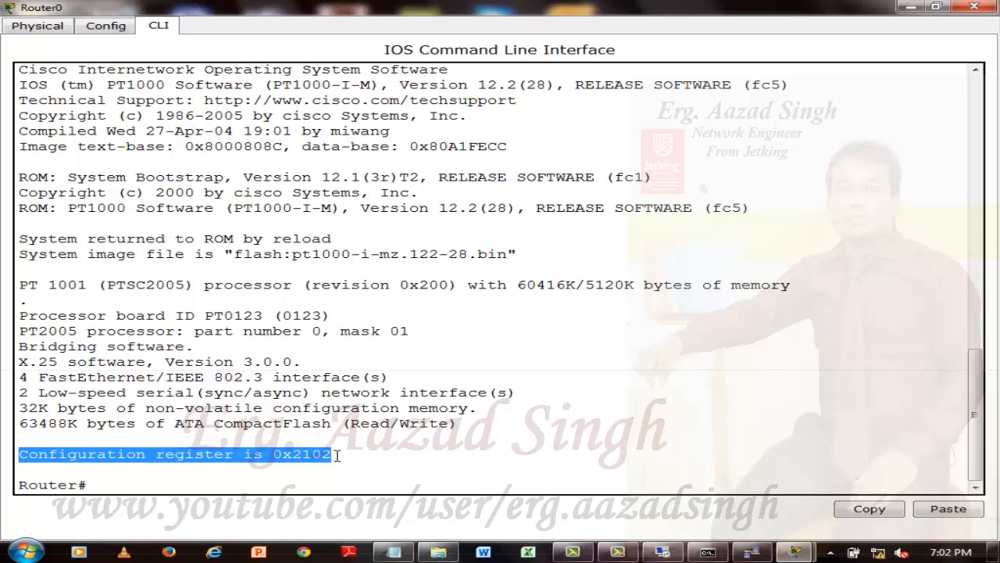
Close the router window and quit Packet Tracer.
left_click(974, 6)
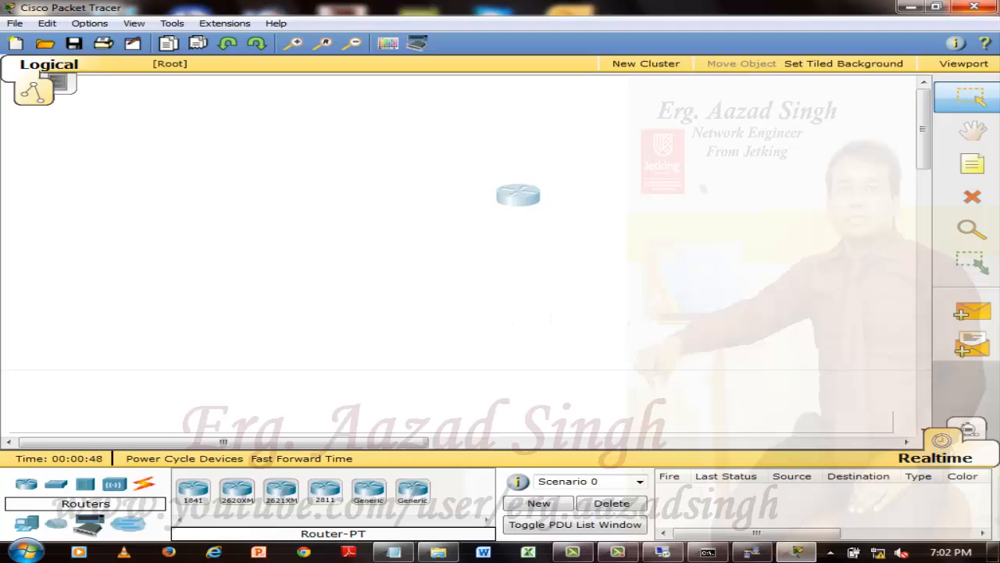
left_click(973, 6)
left_click(482, 280)
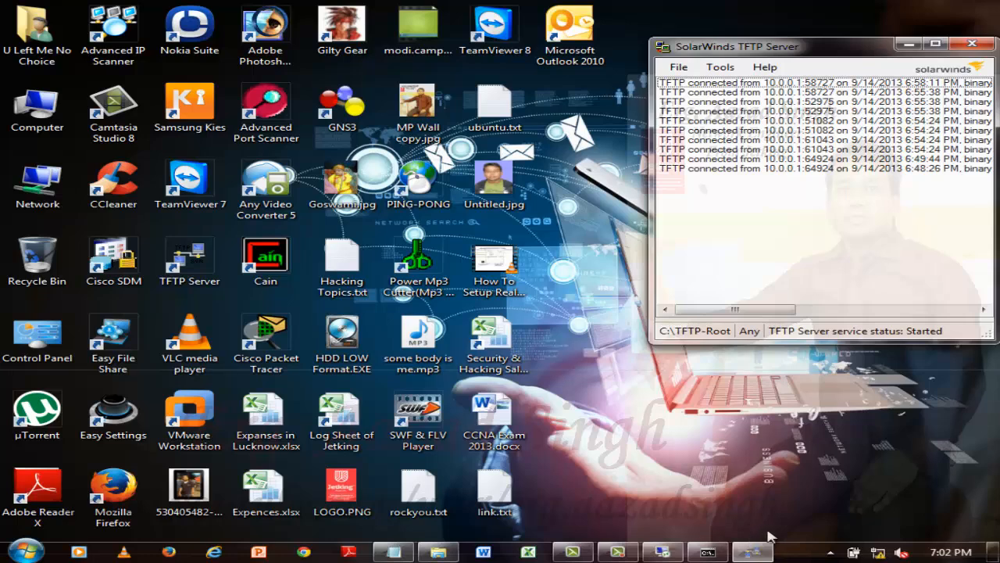
Open the Internet Protocol Version 4 (TCP/IPv4) properties of the computer's Local Area Connection through Network and Sharing Center.
left_click(879, 552)
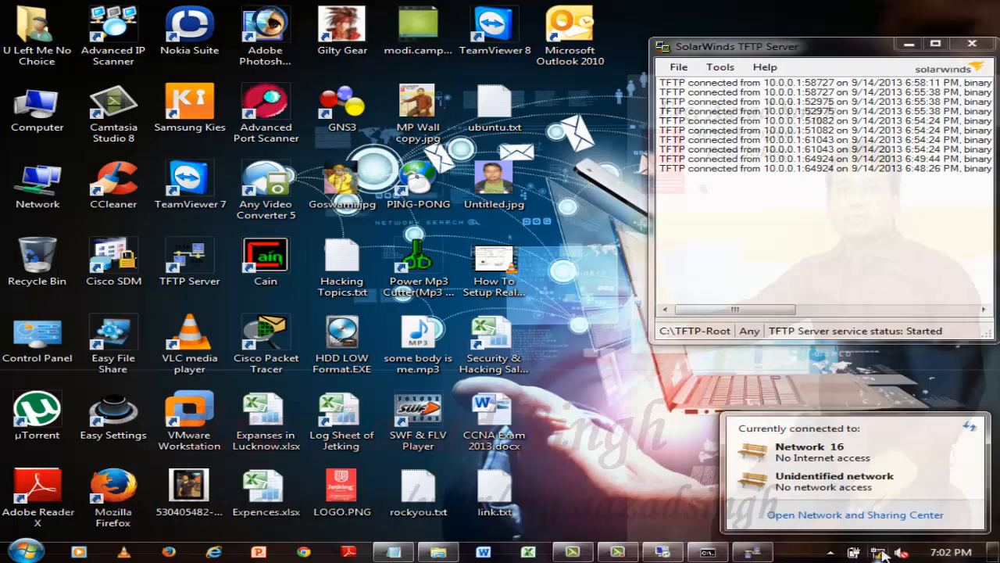
left_click(854, 515)
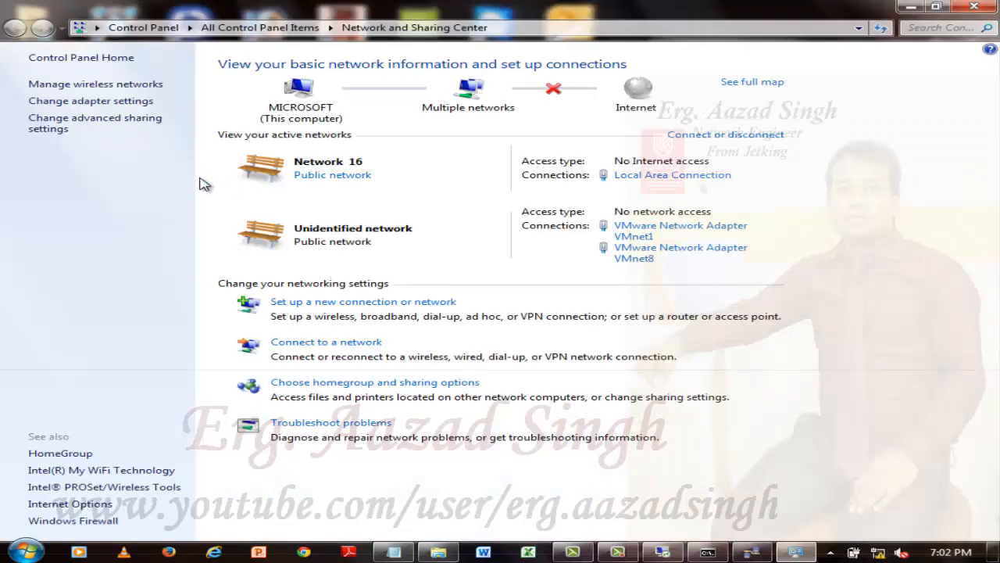
left_click(689, 176)
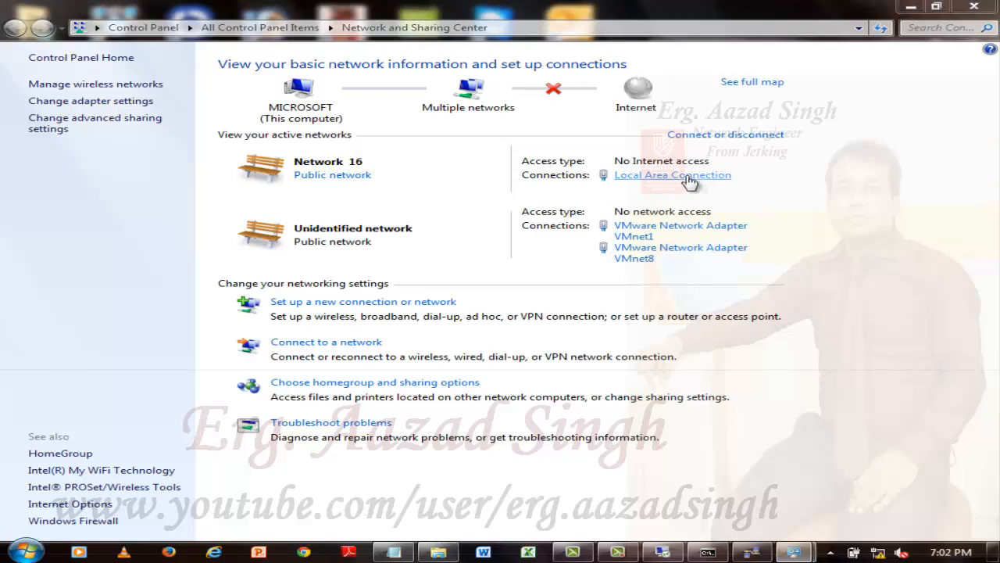
left_click(383, 394)
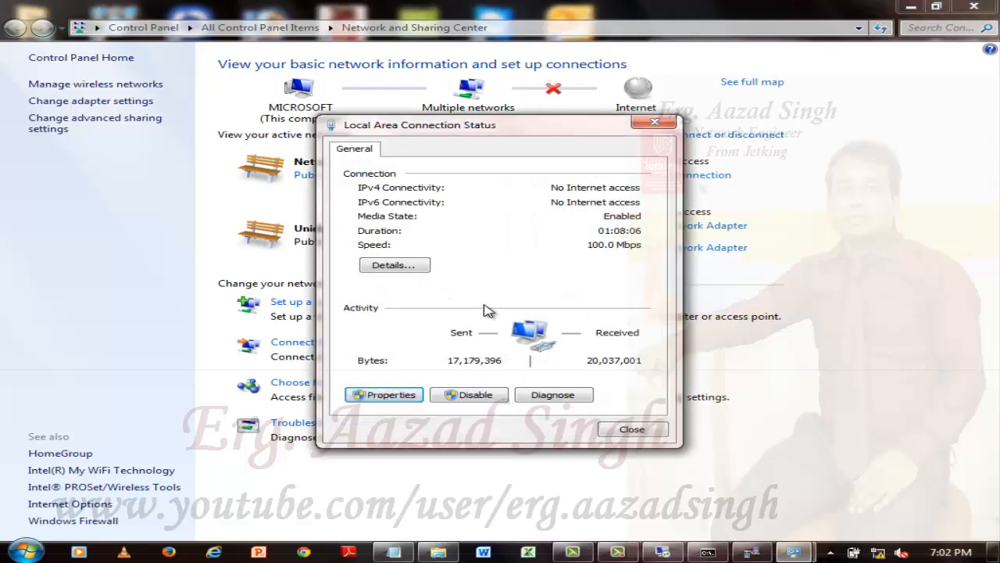
double_click(562, 332)
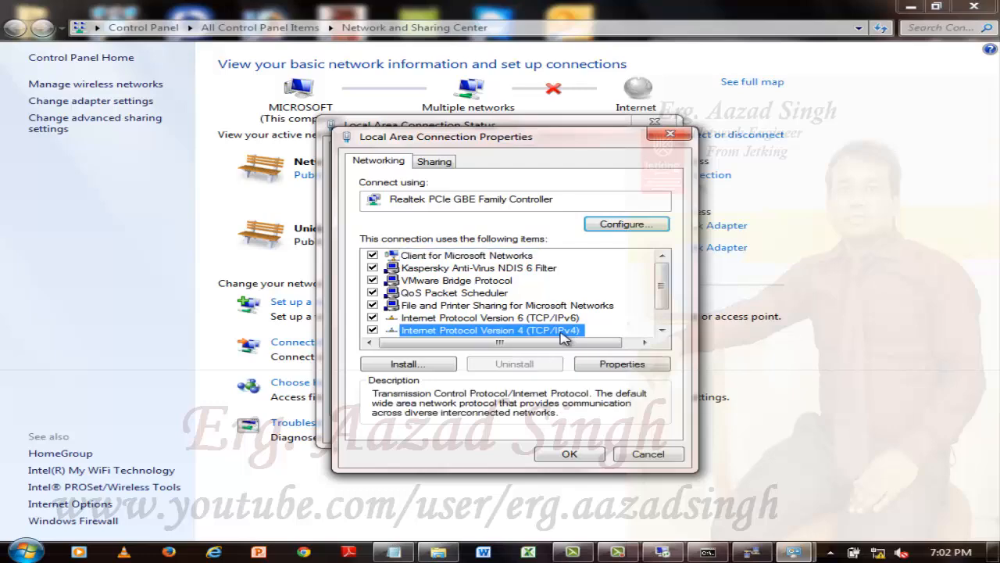
Set the connection's default gateway and preferred DNS server to 10.0.0.200, apply the settings, and close the network windows.
left_click(693, 353)
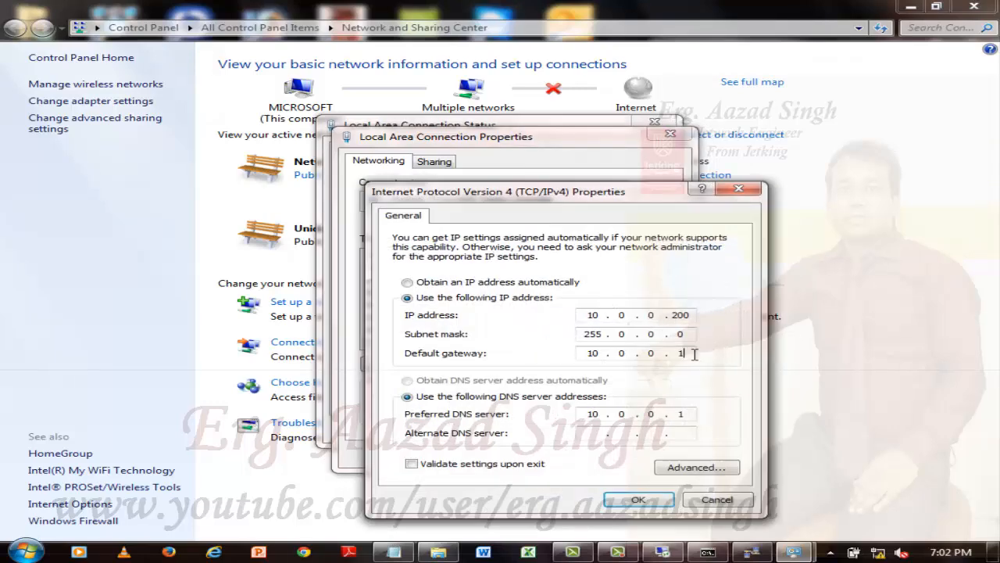
key("BackSpace")
type("200")
key("BackSpace")
type("200")
left_click(649, 498)
left_click(578, 457)
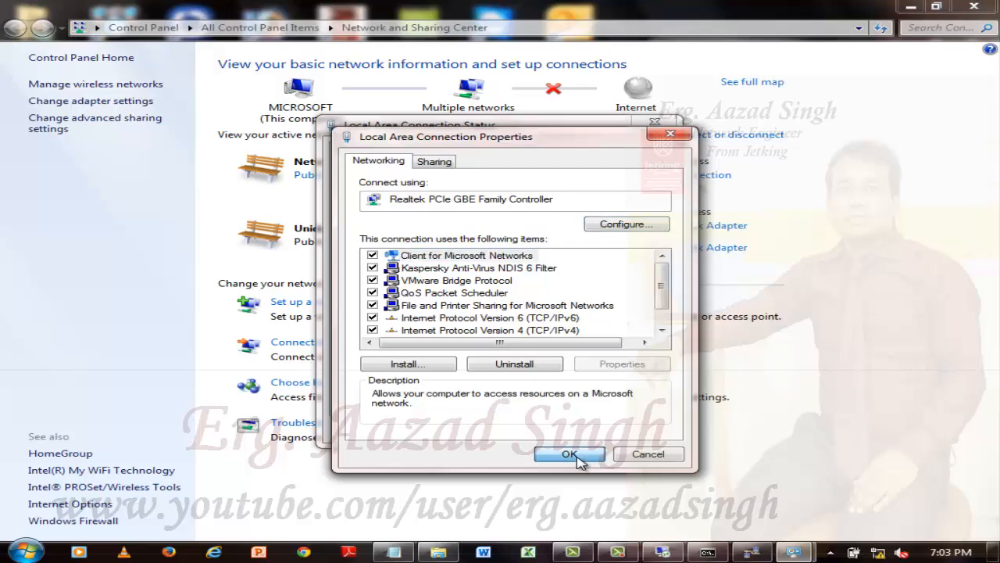
left_click(633, 429)
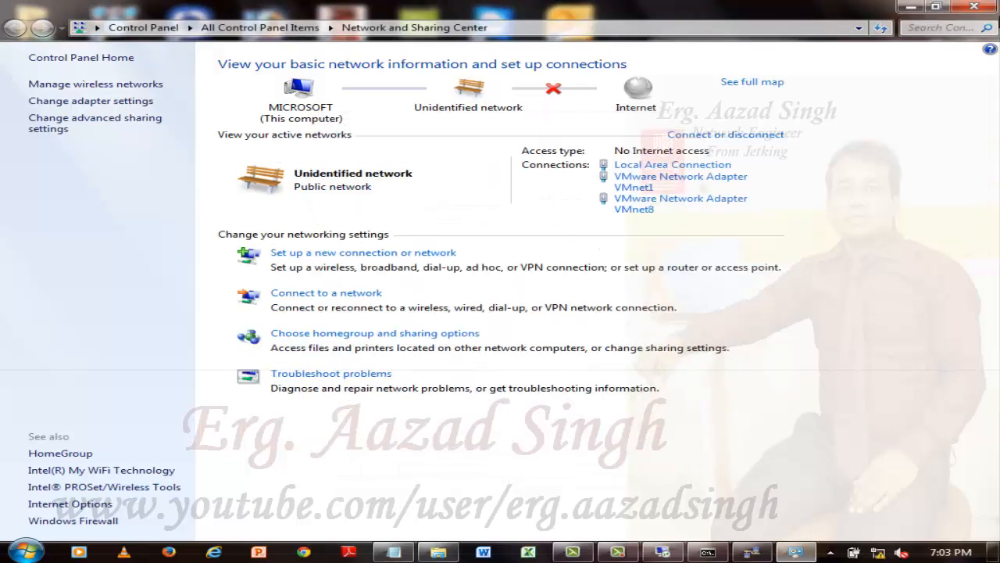
left_click(974, 7)
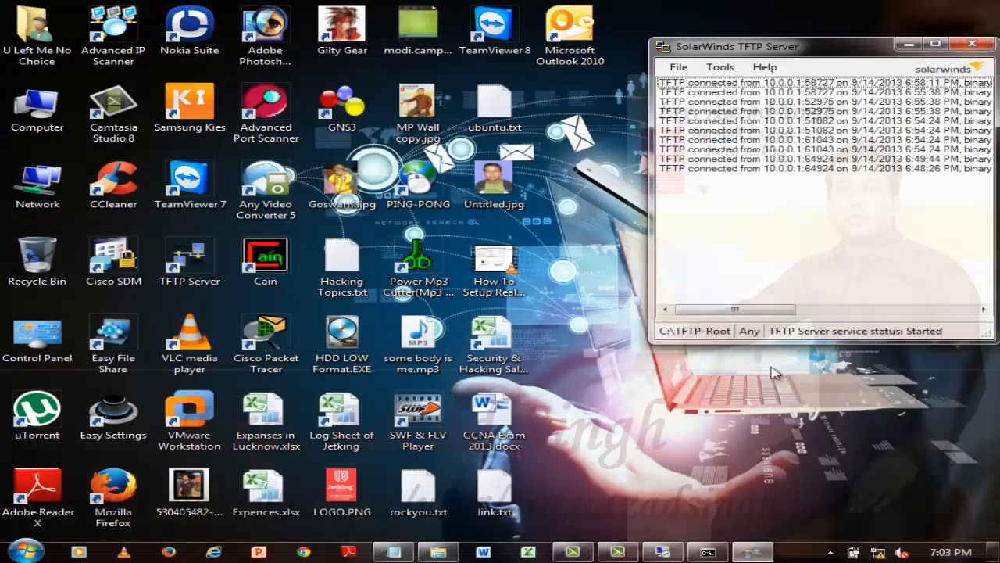
Return to the router's ROMMON console in the remote desktop session and set the configuration register with confreg 0x2142.
left_click(662, 552)
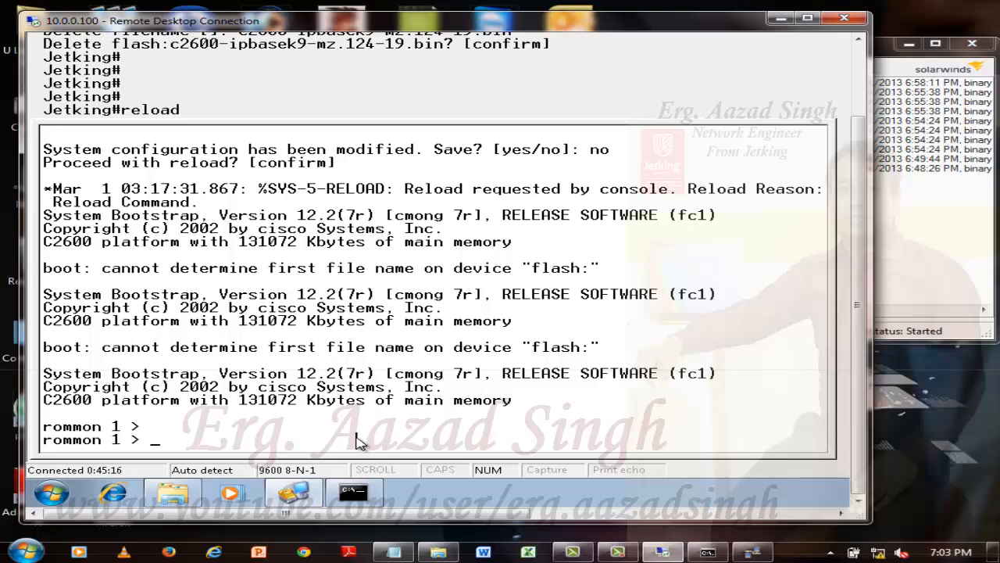
type("confreg 0")
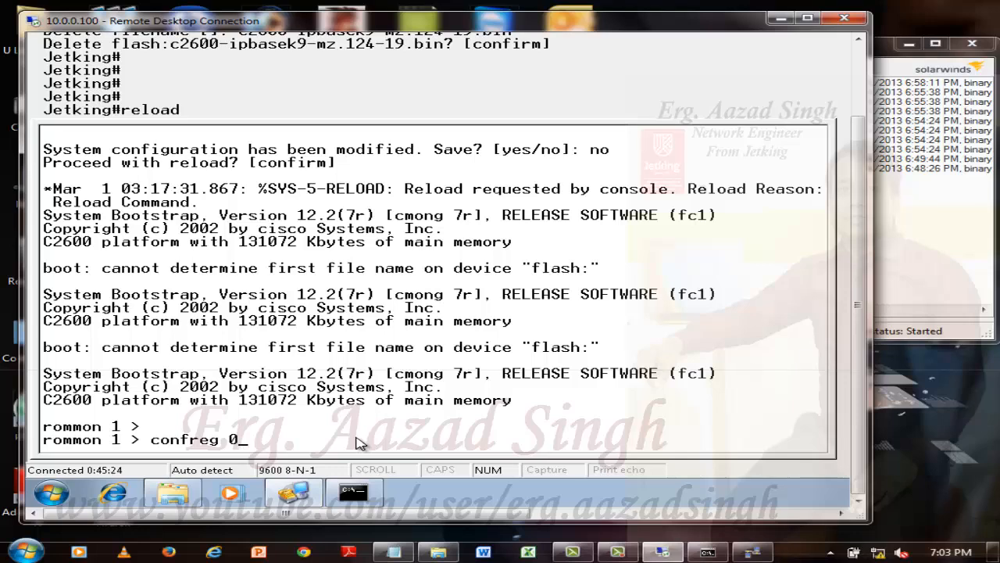
type("x2142")
key("Return")
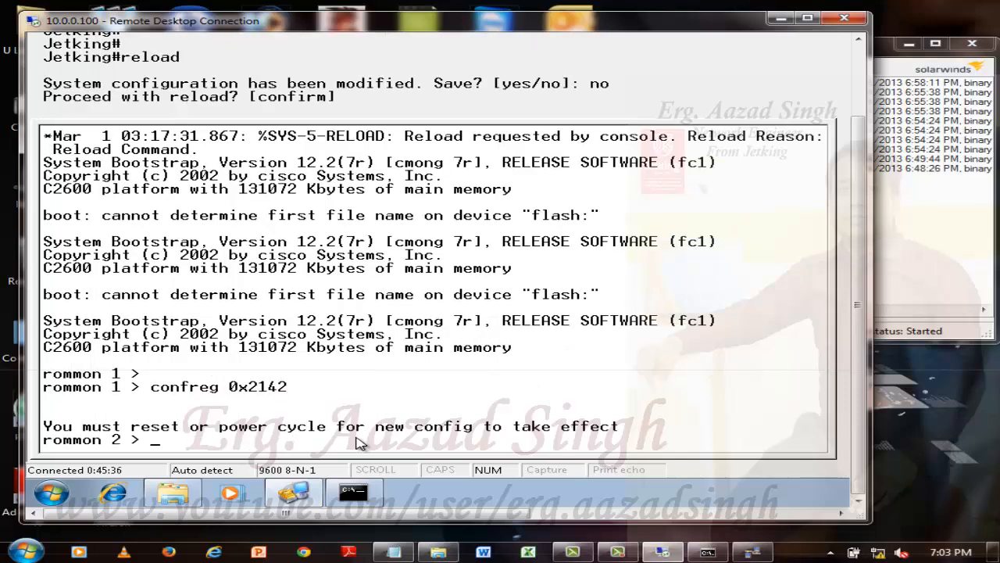
key("Return")
key("Return")
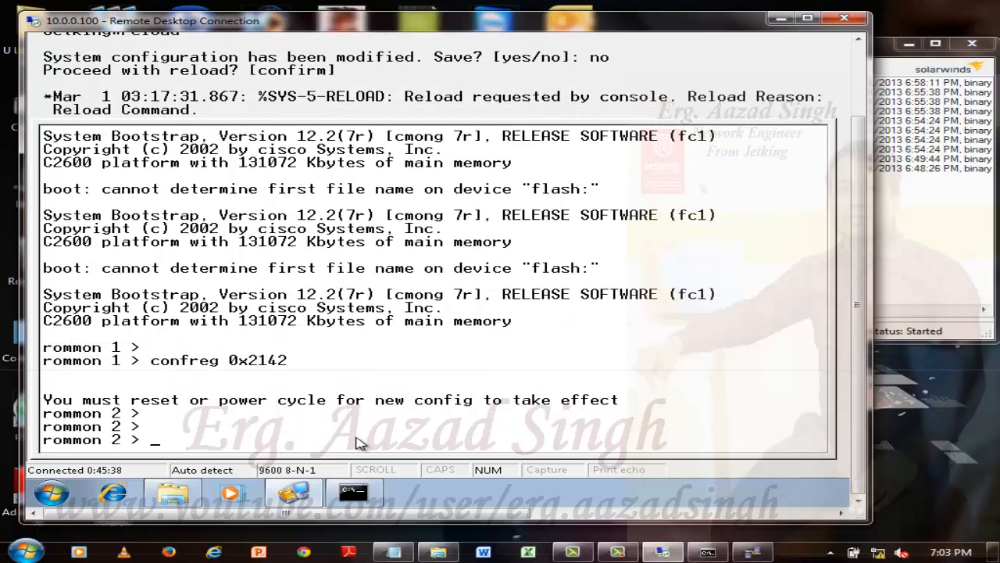
Run tftpdnld in ROMMON to review the TFTP download variables, and answer n to the prompt to continue.
type("tftpdnld")
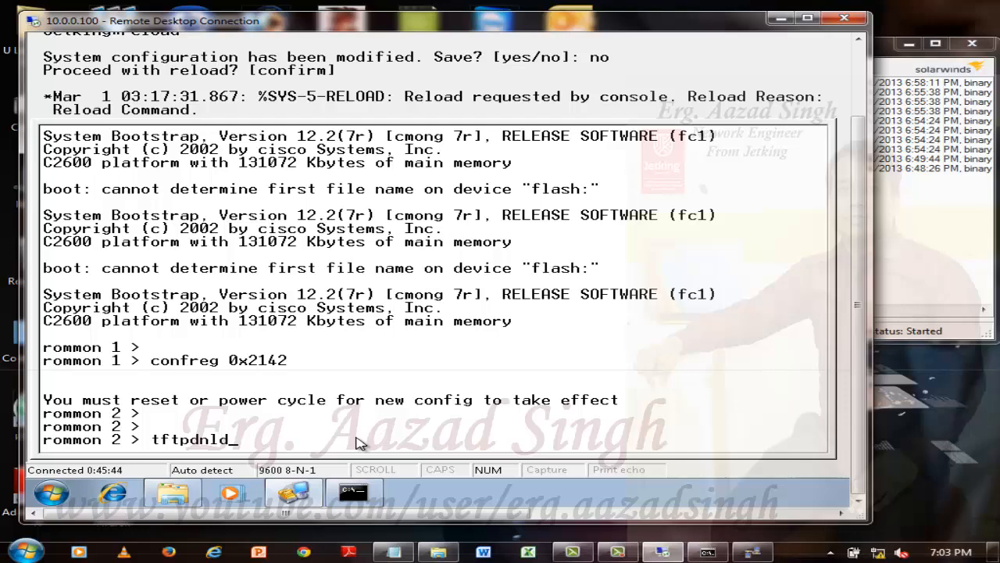
key("Return")
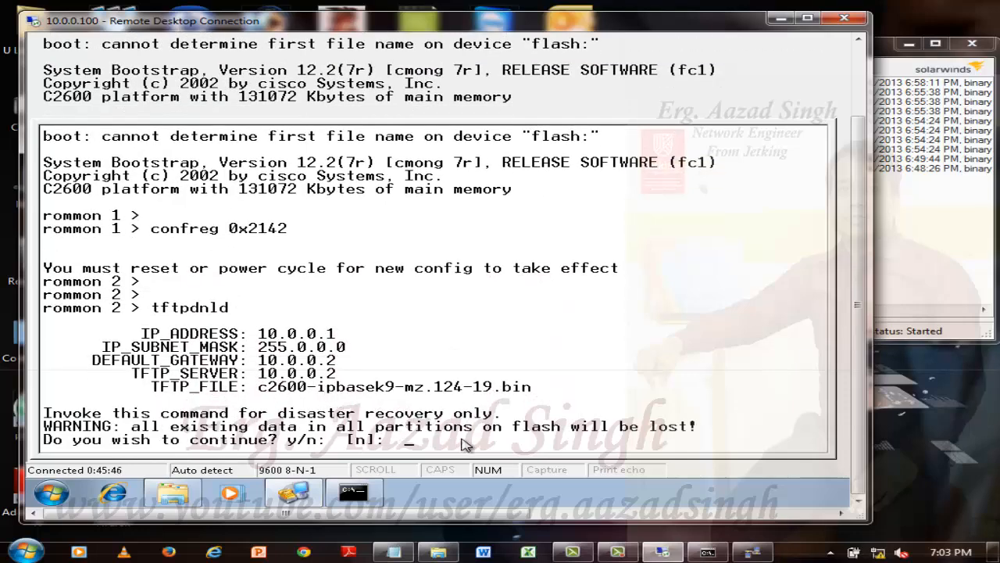
type("n")
key("Return")
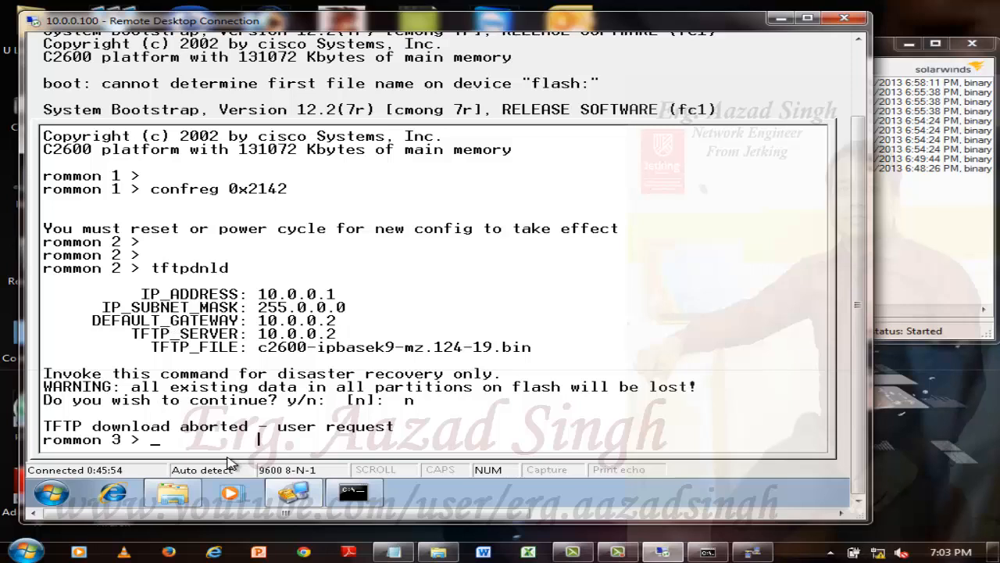
Set the ROMMON variable IP_ADDRESS=10.0.0.1 for the TFTP download.
key("Caps_Lock")
type("I")
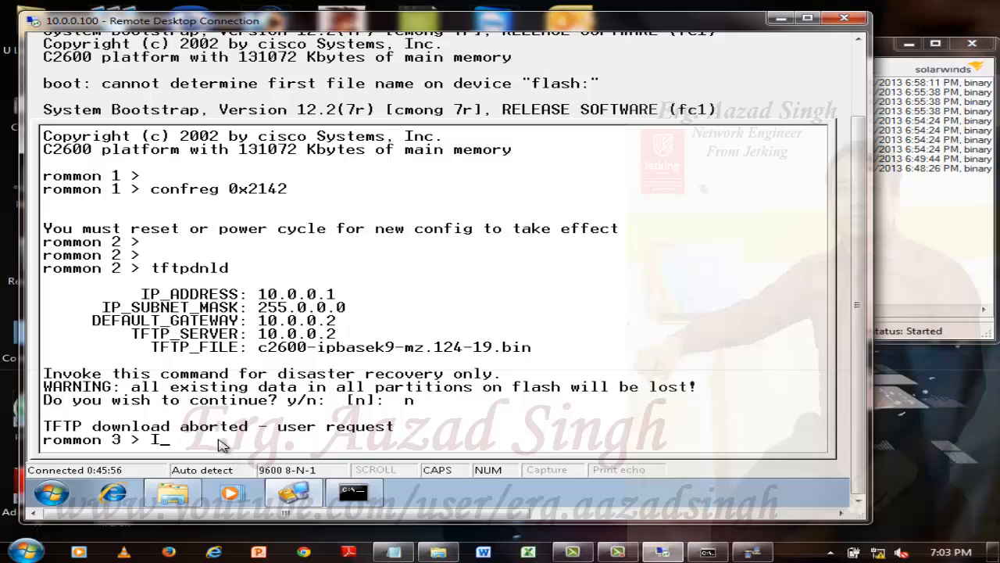
type("P_ADDRESS=")
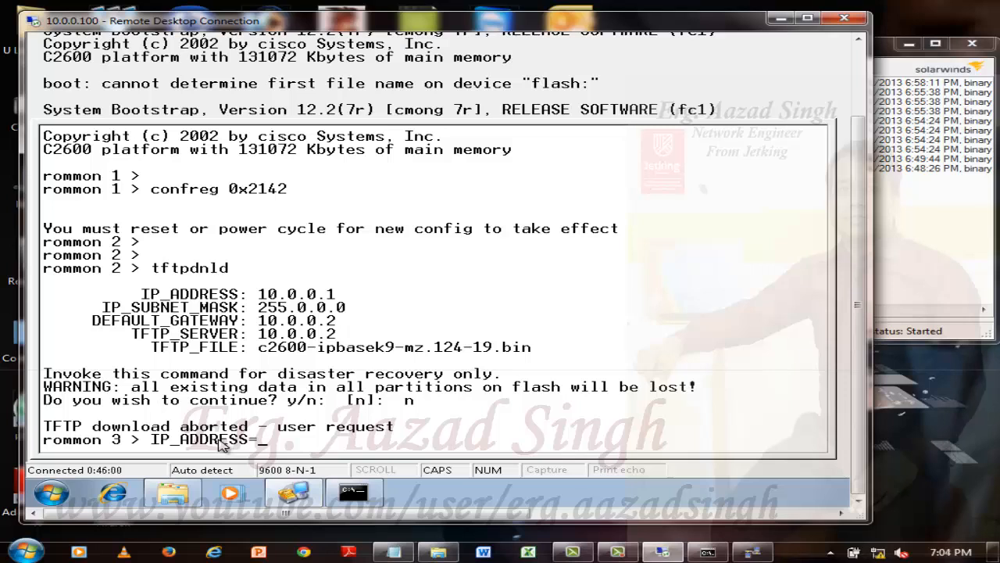
type("10.0.0.1")
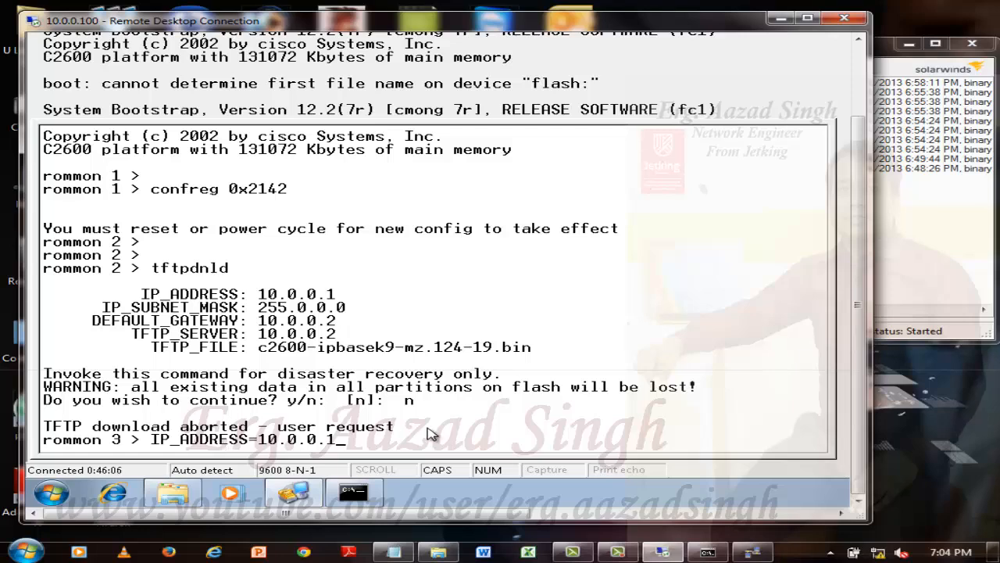
key("Return")
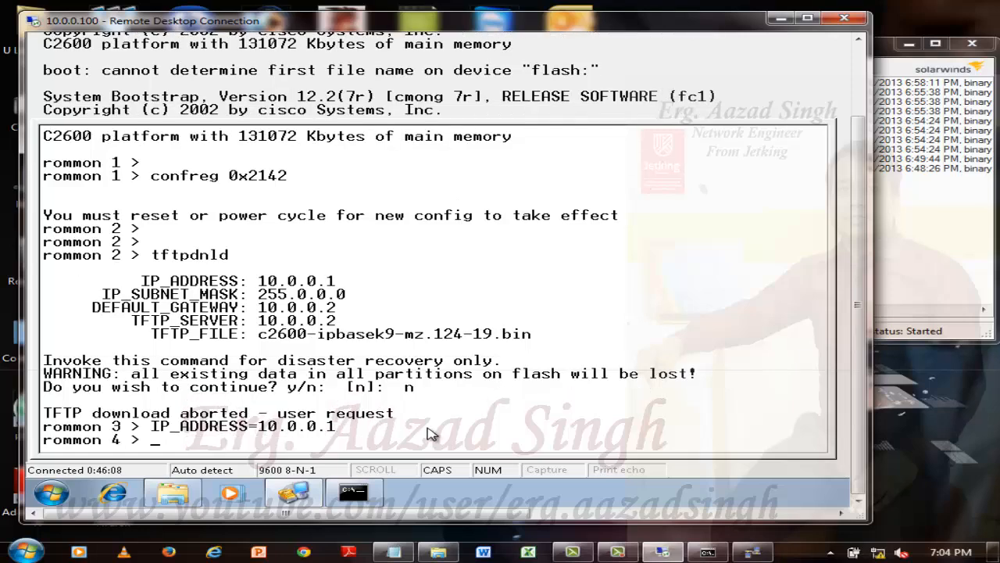
Set the ROMMON variable IP_SUBNET_MASK=255.0.0.0.
type("IP_SUBNET")
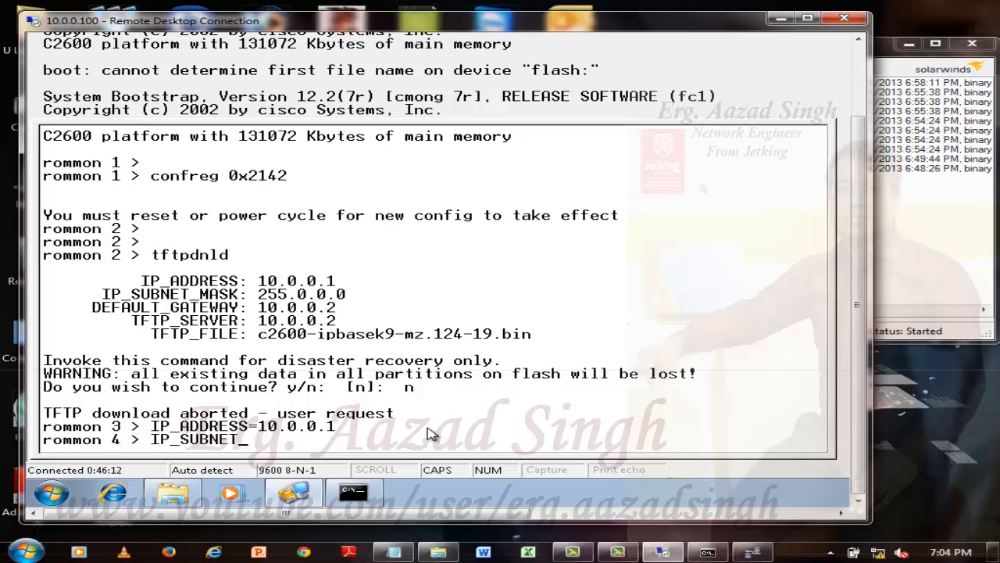
type("_MASK=255.0.0.0")
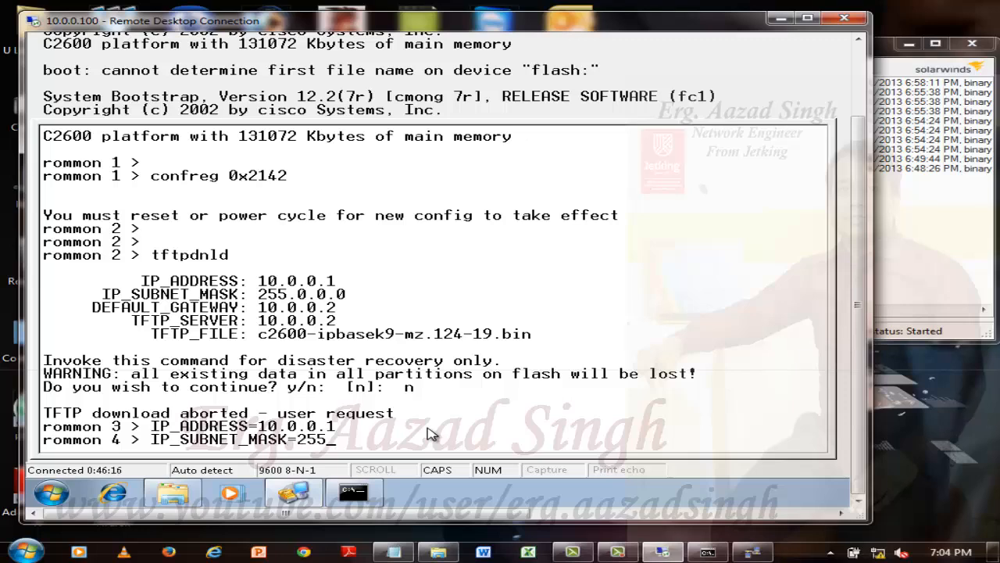
key("Return")
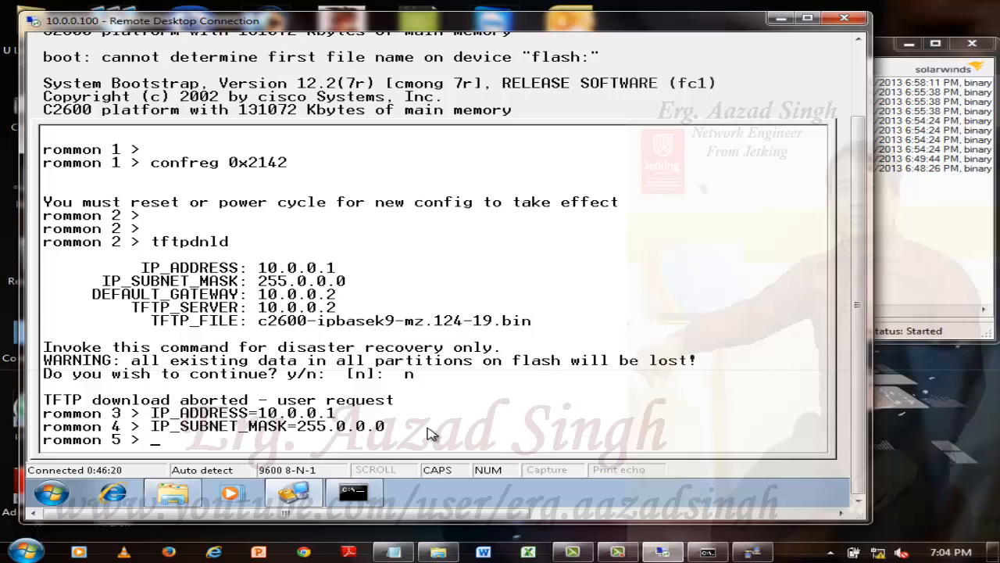
Set the ROMMON variable DEFAULT_GATEWAY=10.0.0.200.
type("DEFAULT_G")
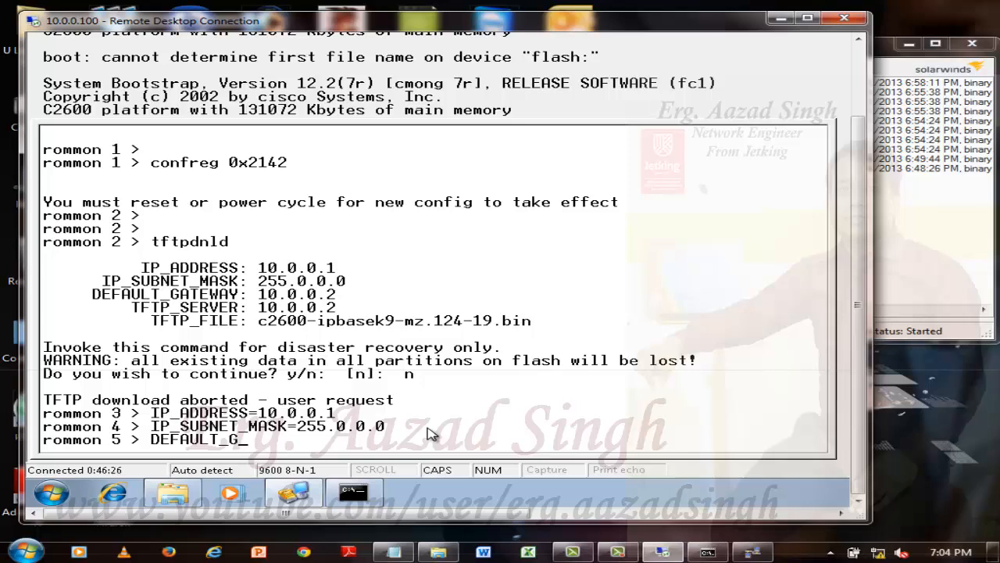
type("ATEWAY=10.0.0.200")
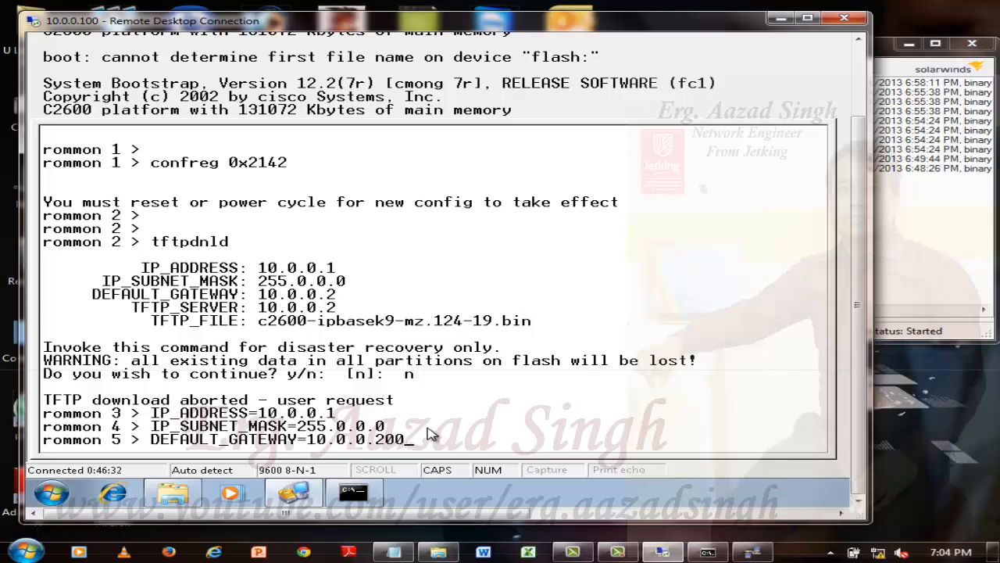
key("Return")
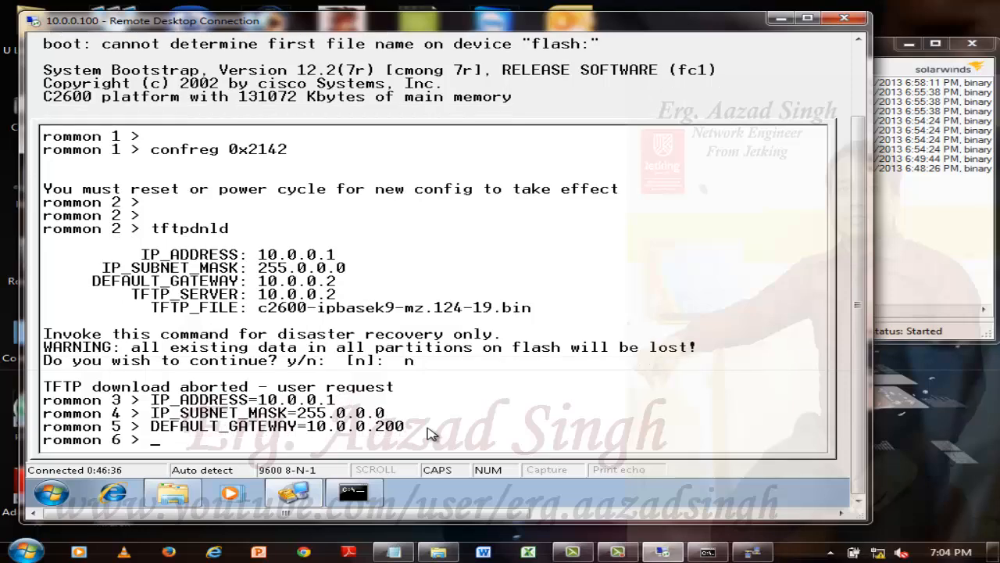
Point the ROMMON variable TFTP_SERVER to 10.0.0.200.
type("TFTP_SERVER")
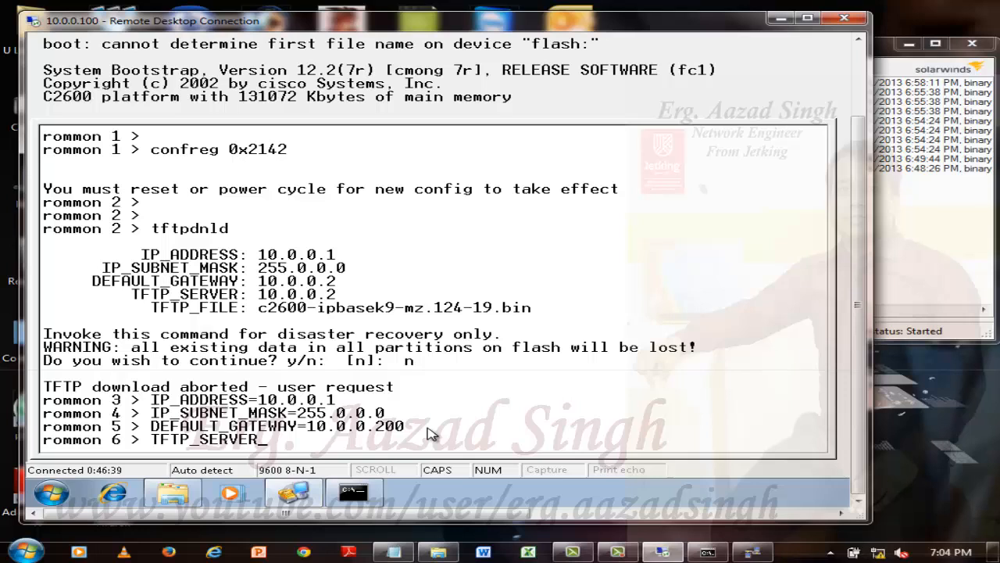
type("=10.0.0.200")
key("Return")
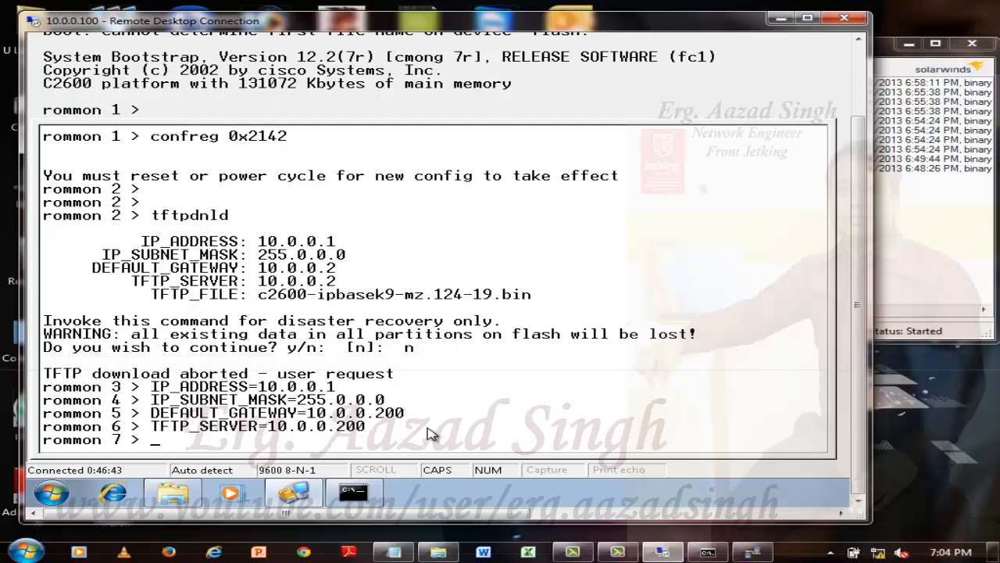
Set the ROMMON variable TFTP_FILE to the copied image name c2600-ipbasek9-mz.124-19.bin.
type("TFTP_FILE=")
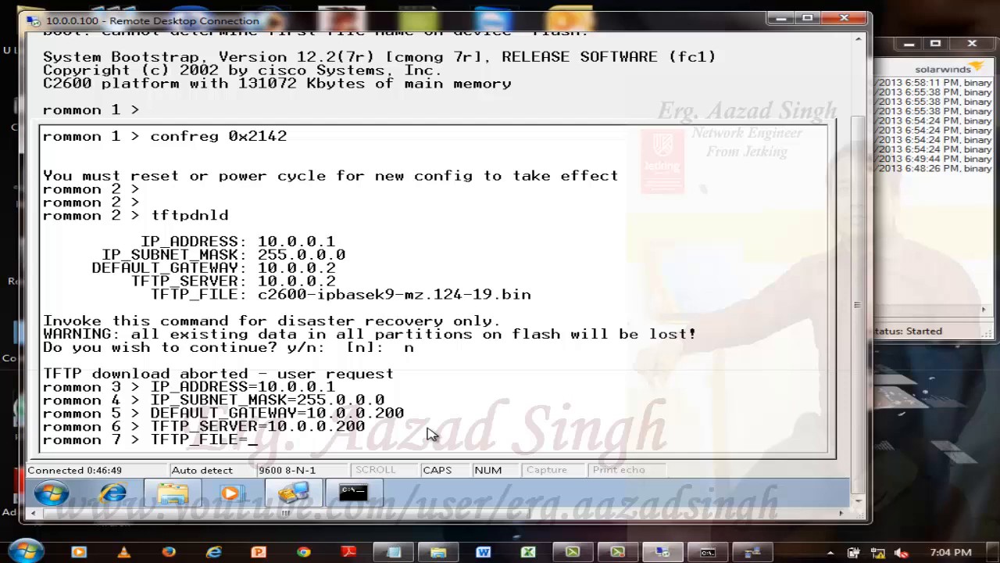
right_click(392, 448)
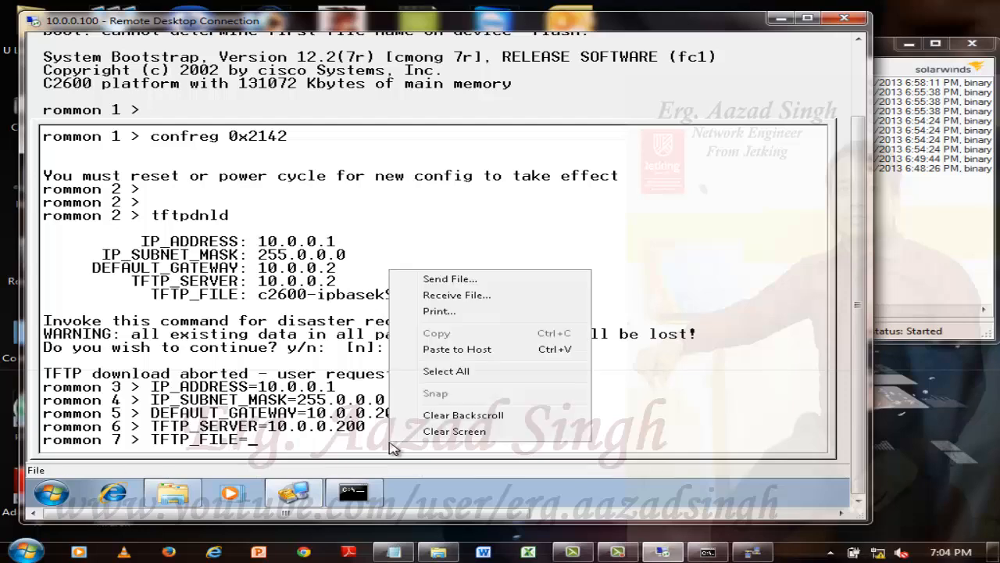
left_click(457, 350)
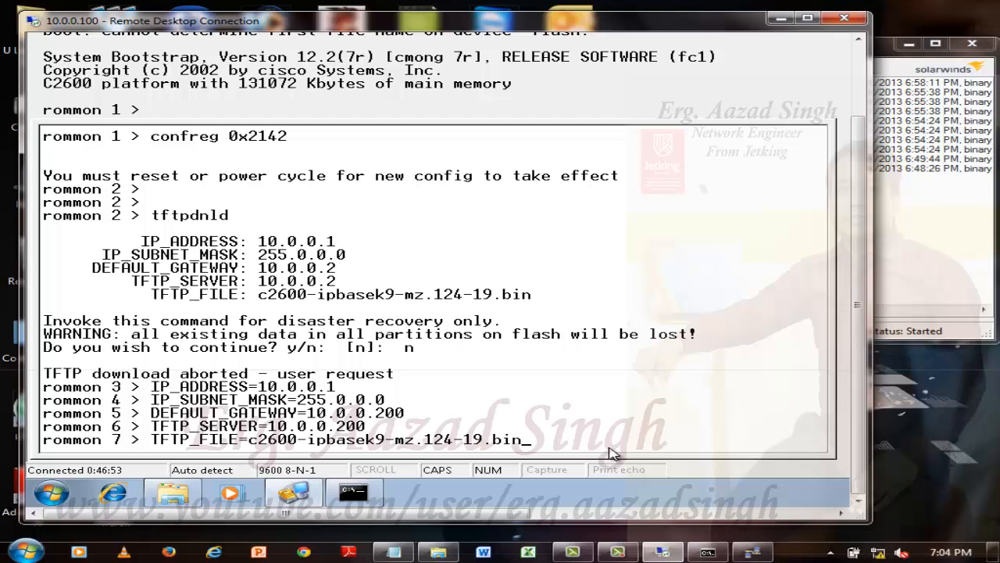
key("Return")
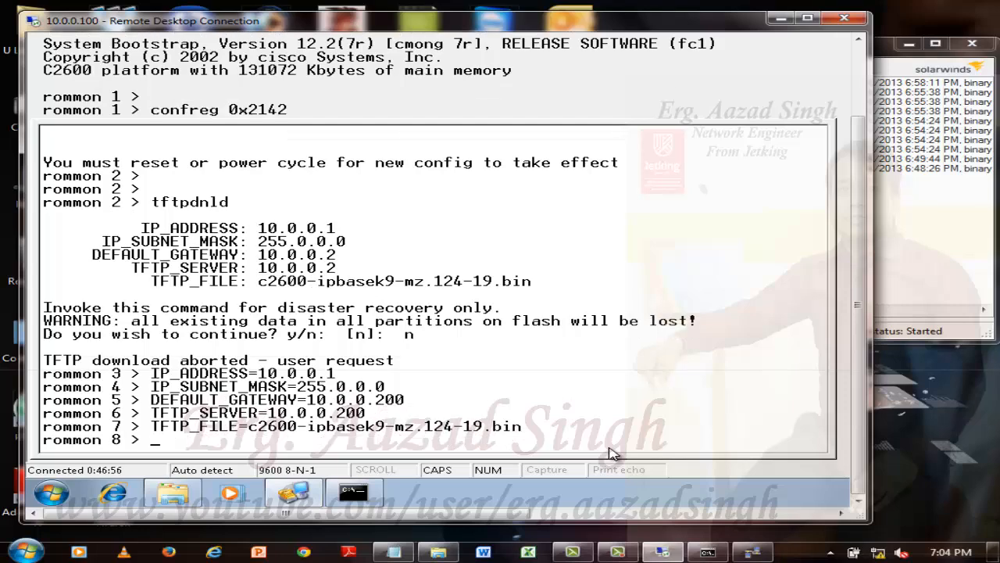
Run tftpdnld in ROMMON and answer y to start downloading the IOS image to flash.
key("Caps_Lock")
type("tftpd")
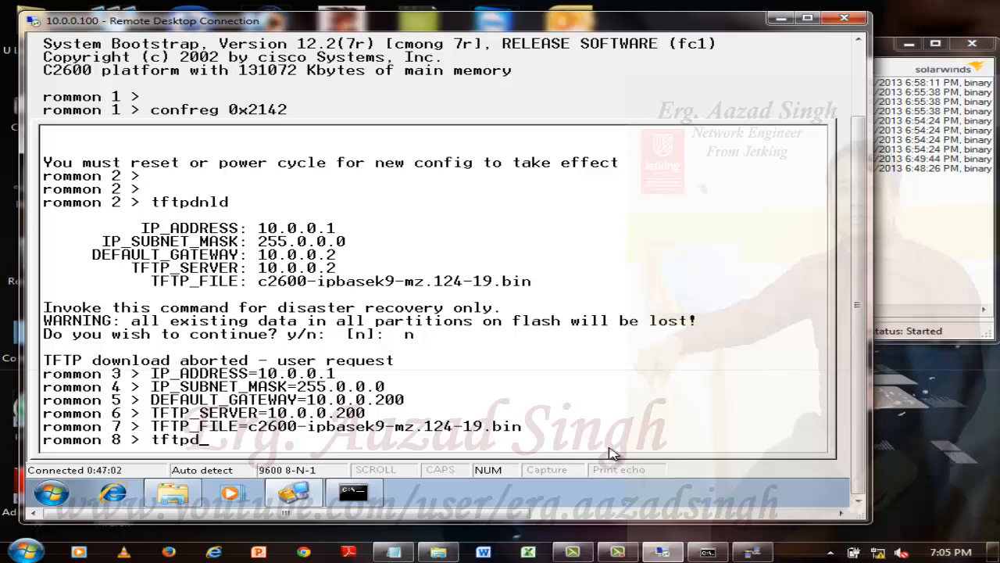
type("nld")
key("Return")
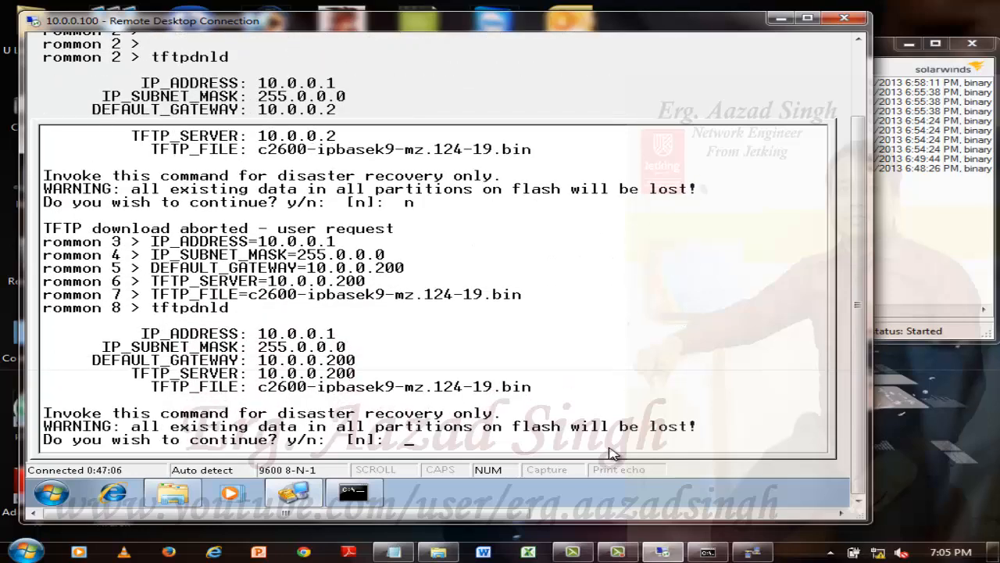
type("y")
key("Return")
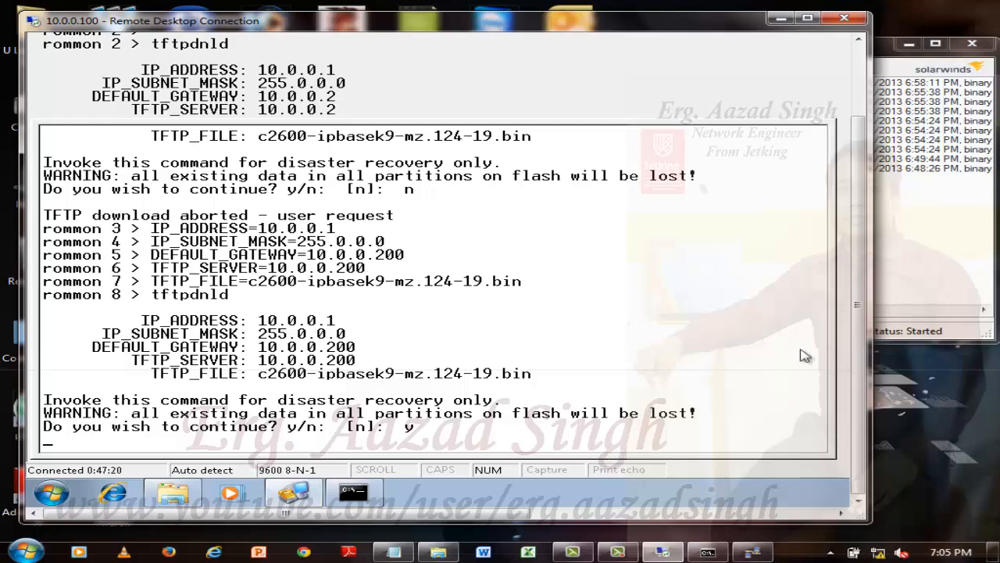
Check the SolarWinds TFTP Server connection log, narrow its window to uncover the console, and return to the remote desktop session.
left_click(963, 239)
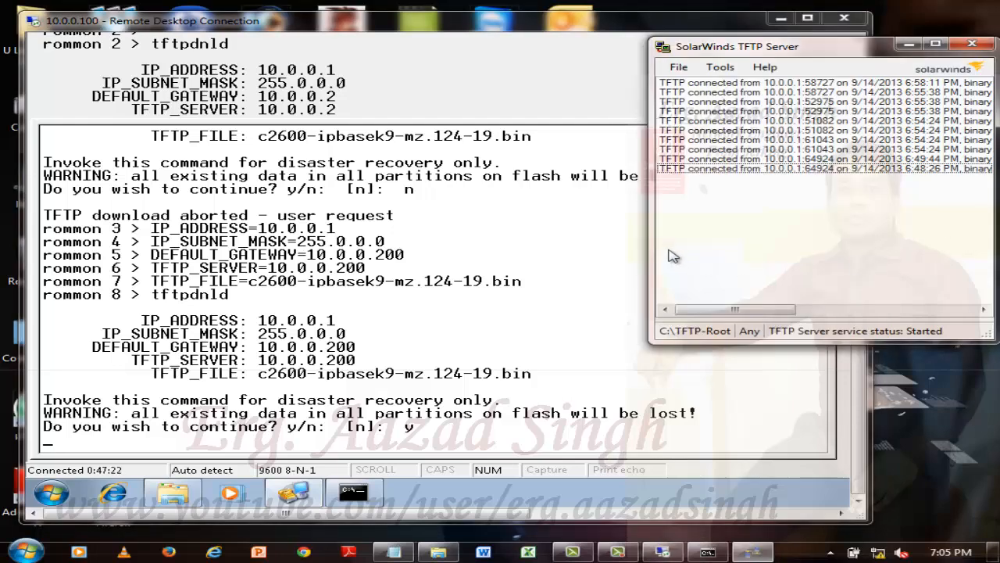
left_click_drag(650, 236, 719, 211)
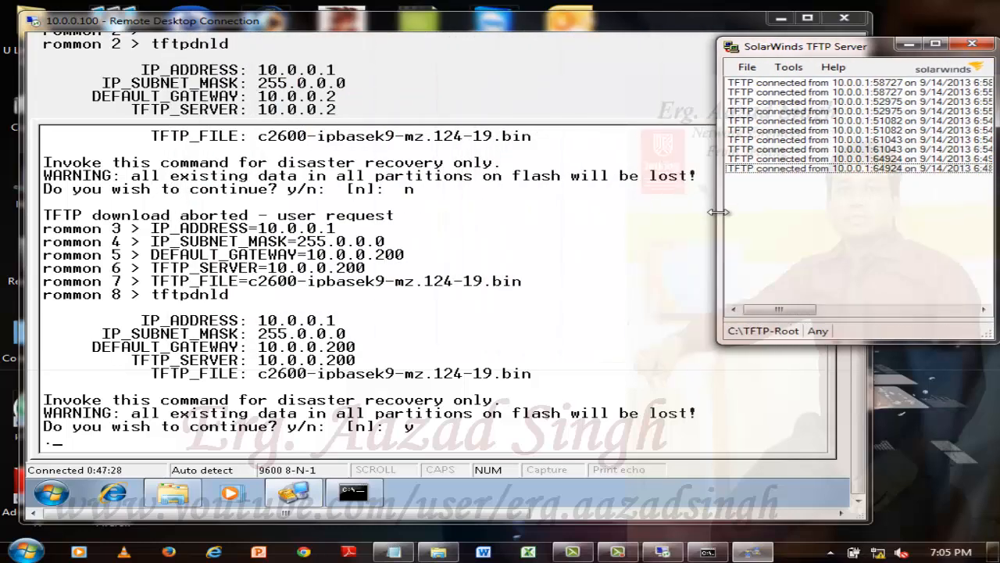
left_click(478, 426)
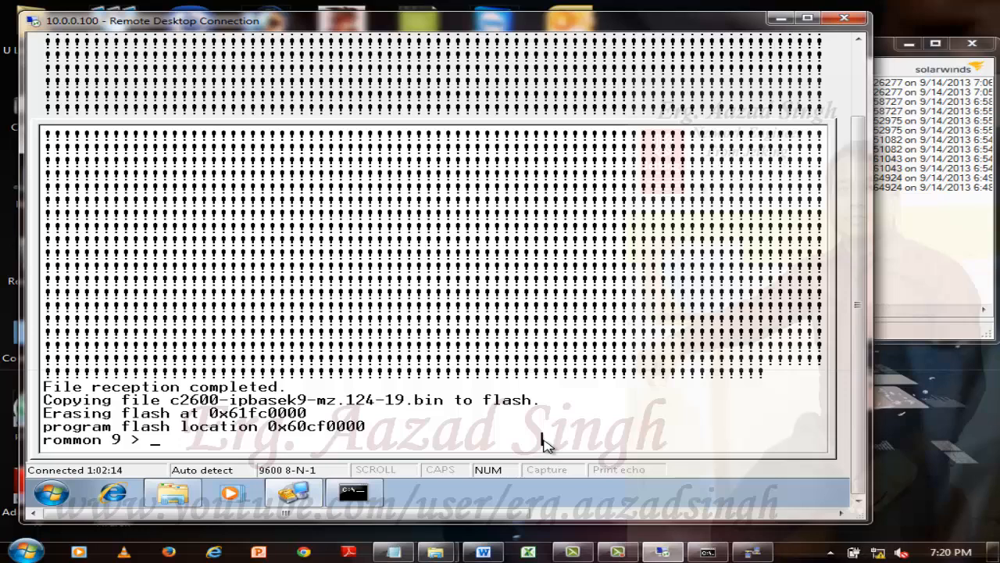
Restart the router from ROMMON with the reset command.
key("Return")
key("Return")
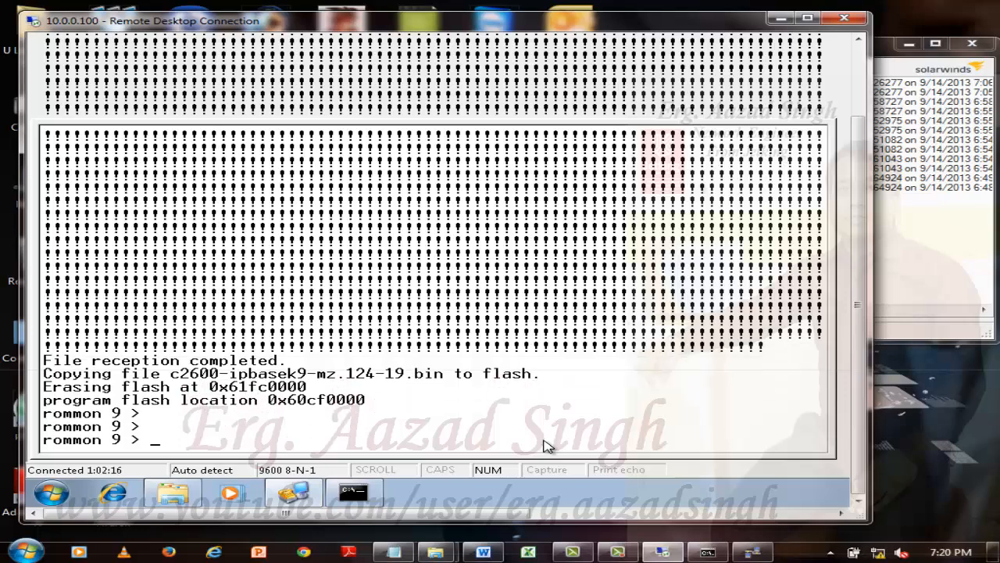
type("reset")
key("Return")
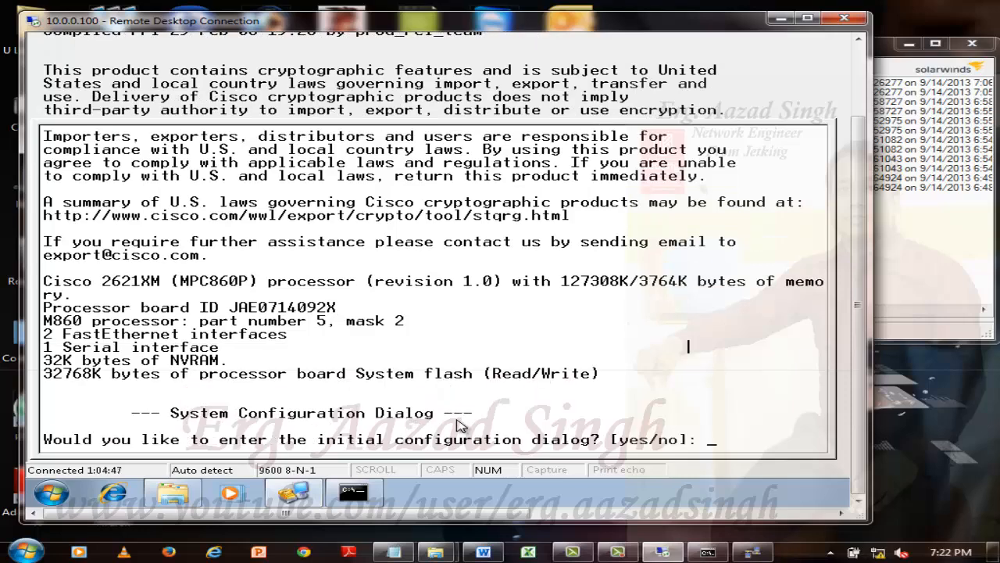
Answer n to the initial configuration dialog and continue to the router's user EXEC prompt.
type("n")
key("Return")
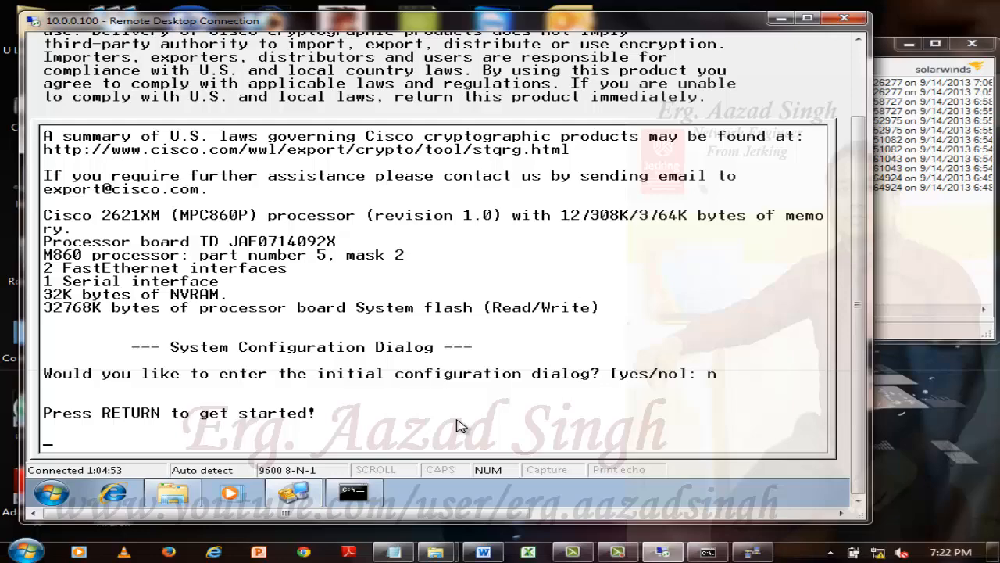
key("Return")
key("Return")
key("Return")
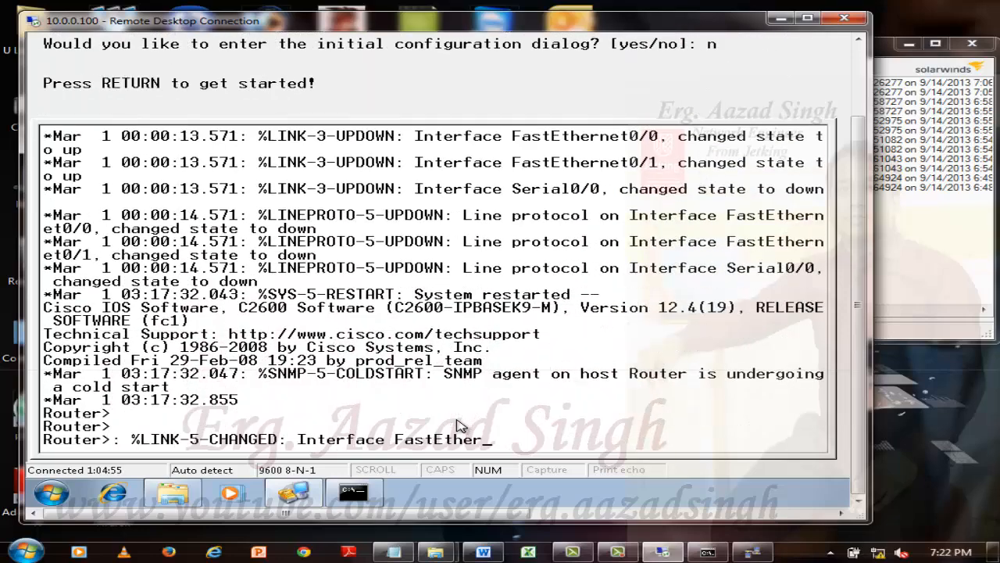
key("Return")
key("Return")
key("Return")
key("Return")
key("Return")
key("Return")
key("Return")
key("Return")
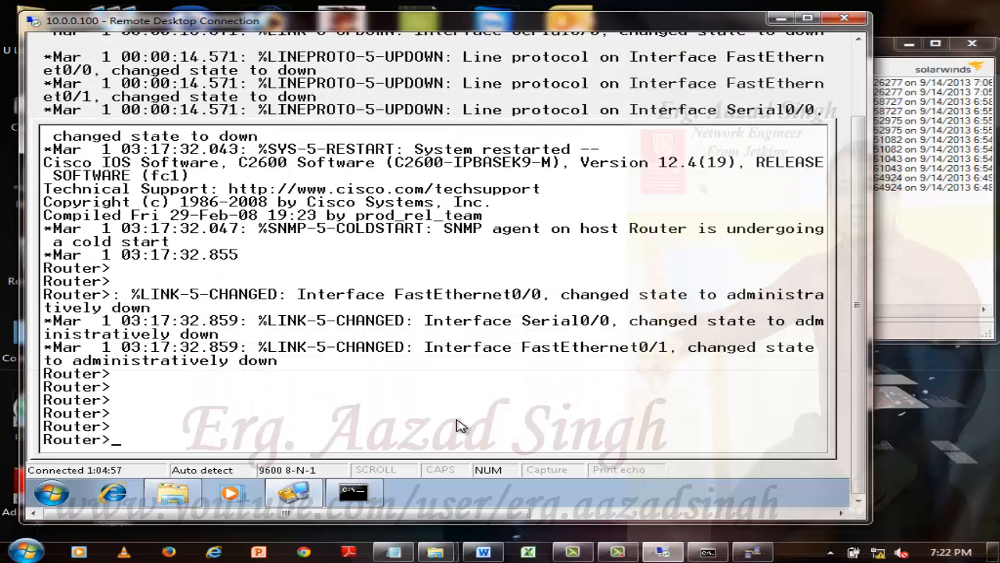
key("Return")
key("Return")
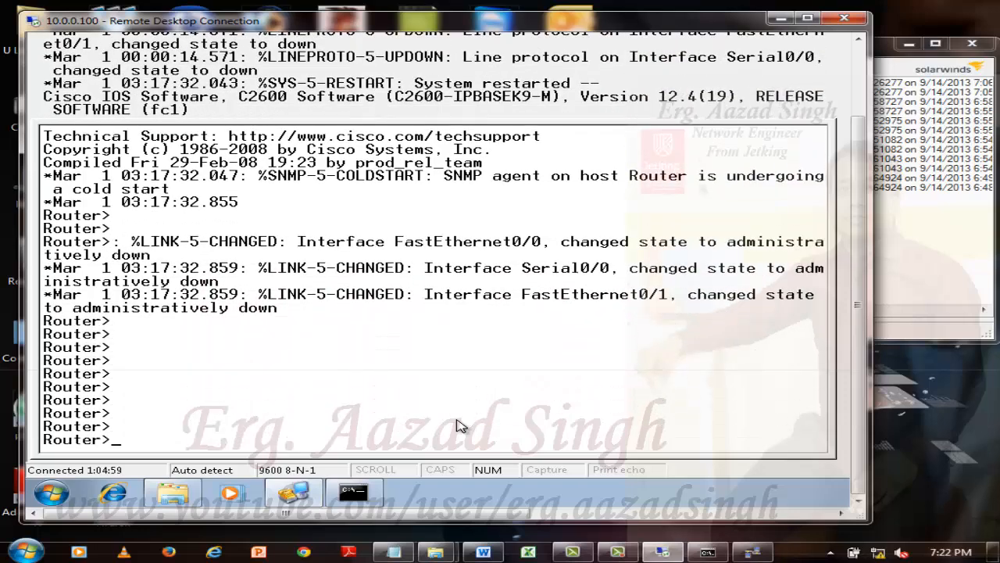
Enter privileged EXEC mode on the router with en.
type("en")
key("Return")
key("Return")
key("Return")
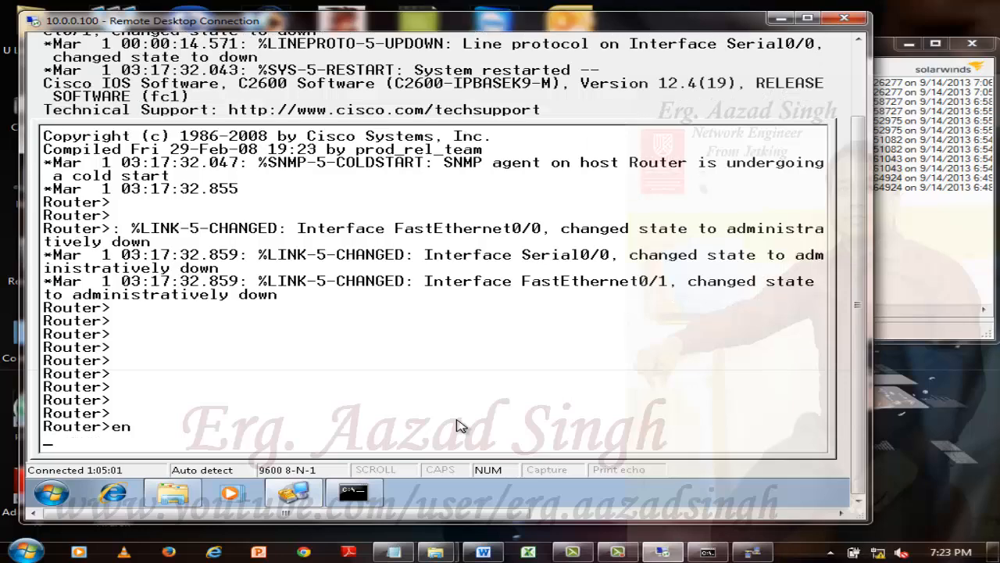
key("Return")
Run show version and page to its end to check the system image file and configuration register.
type("sh")
key("Tab")
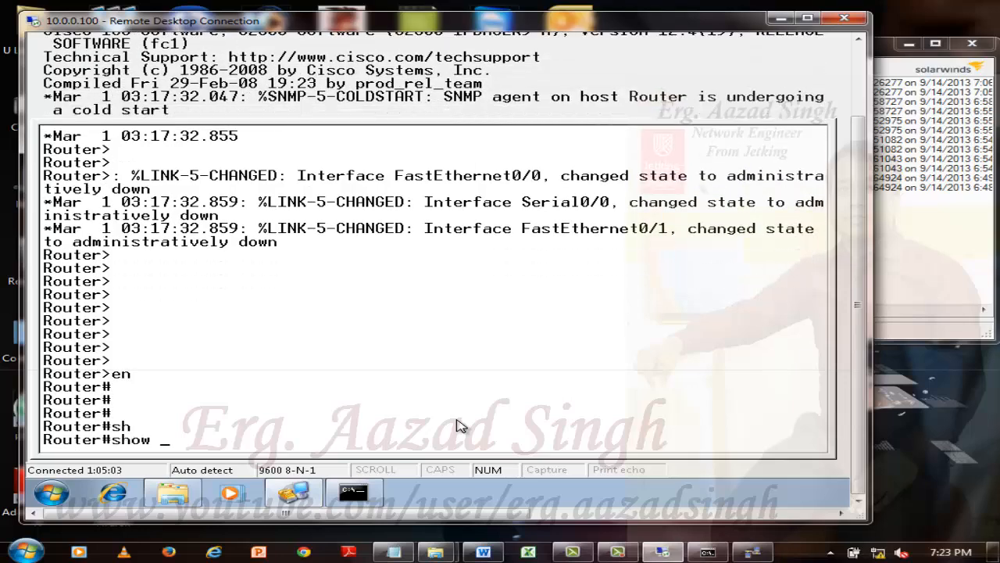
type("ver")
key("Tab")
key("Return")
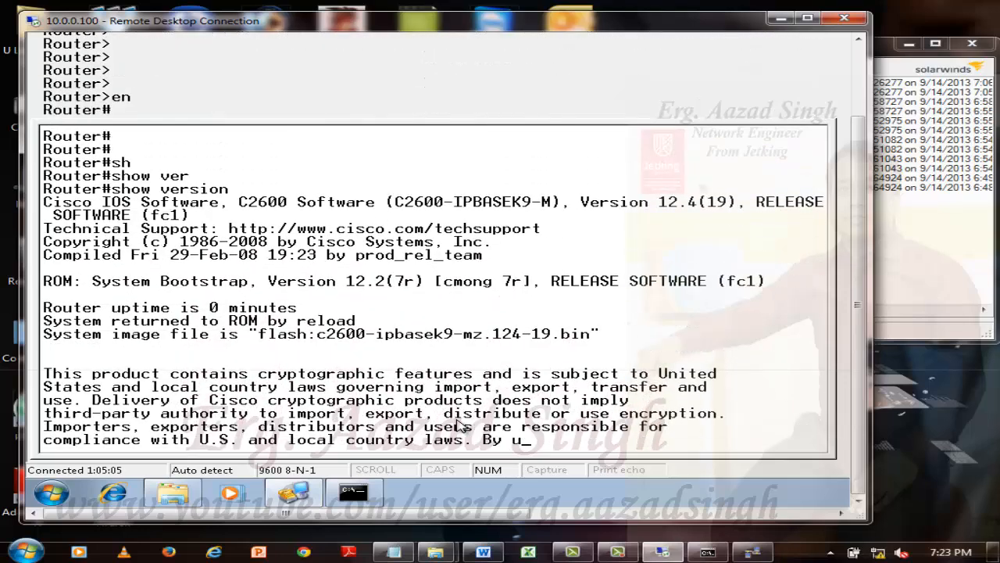
key("space")
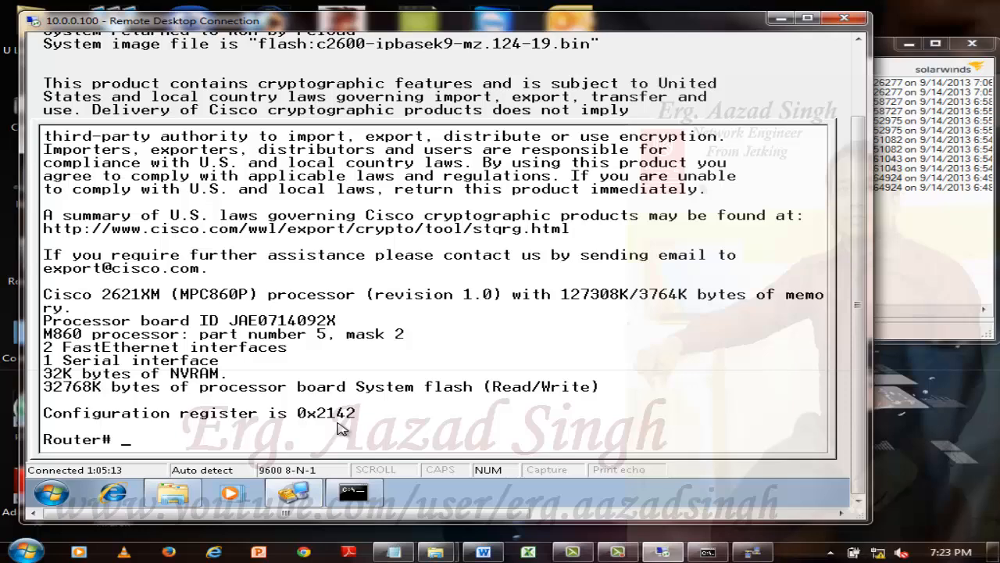
key("Return")
key("Return")
key("Return")
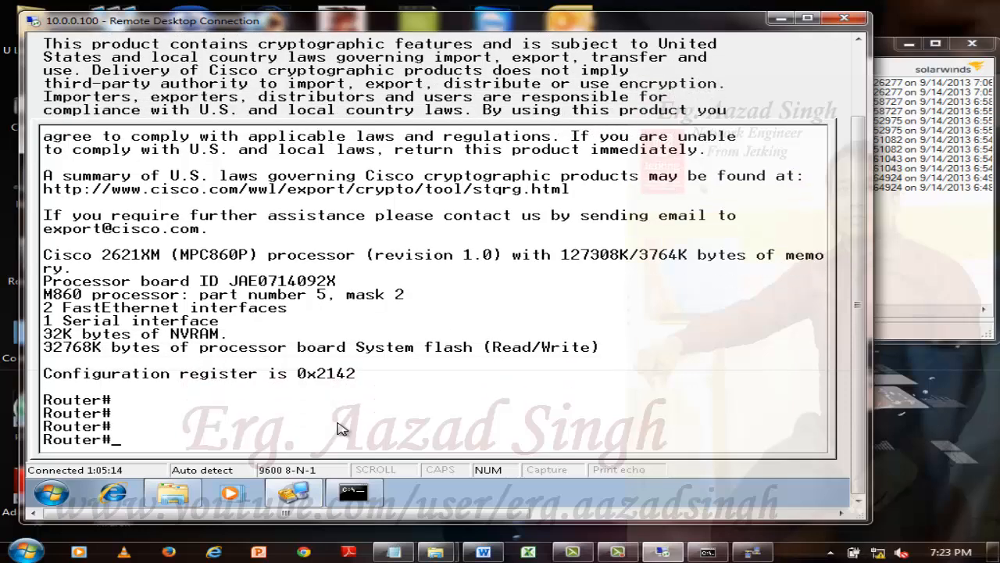
Enter global configuration mode with conf t and set the configuration register to 0x2102.
type("conf t")
key("Return")
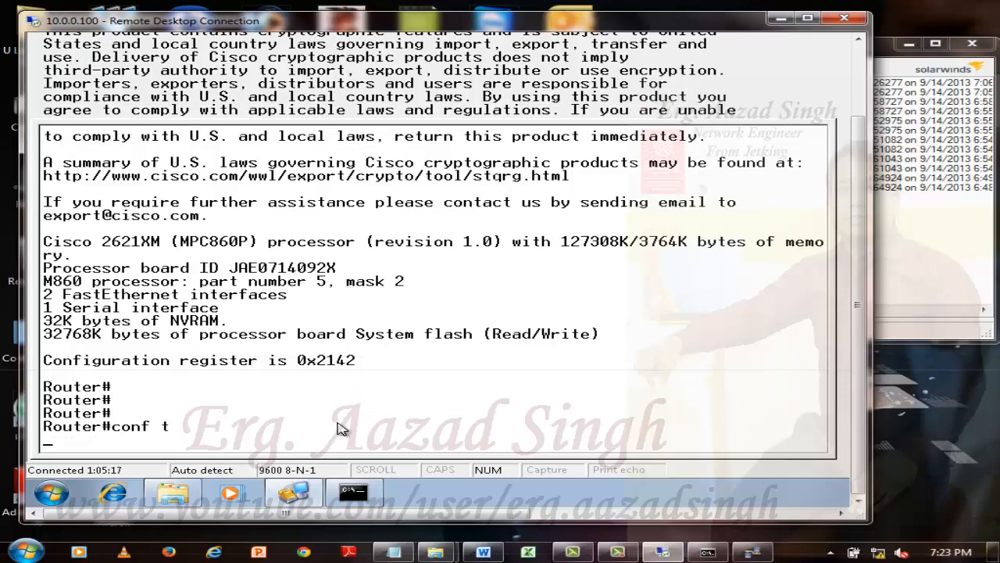
key("Return")
key("Return")
type("config)#confi")
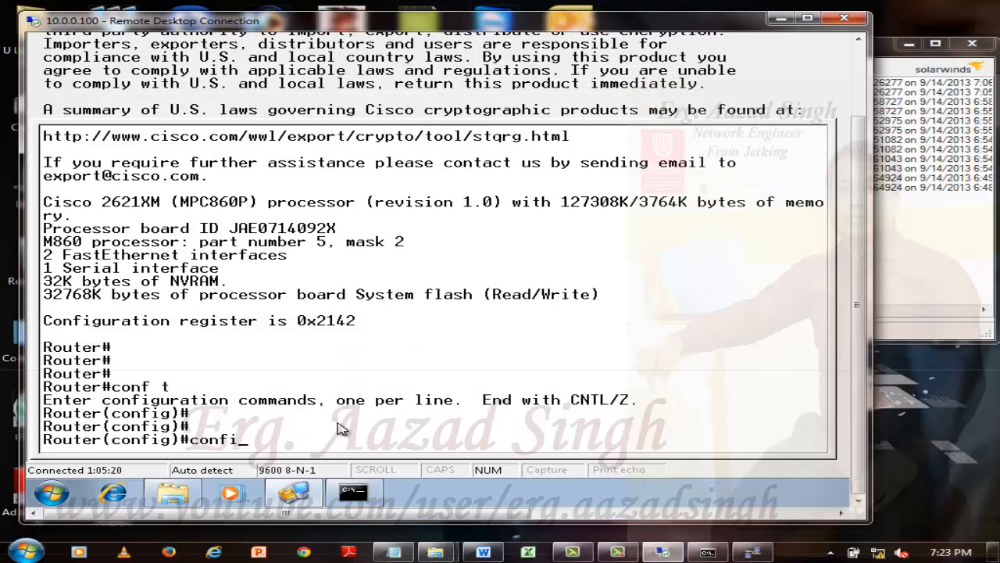
key("Tab")
type("g")
type("-re")
key("Tab")
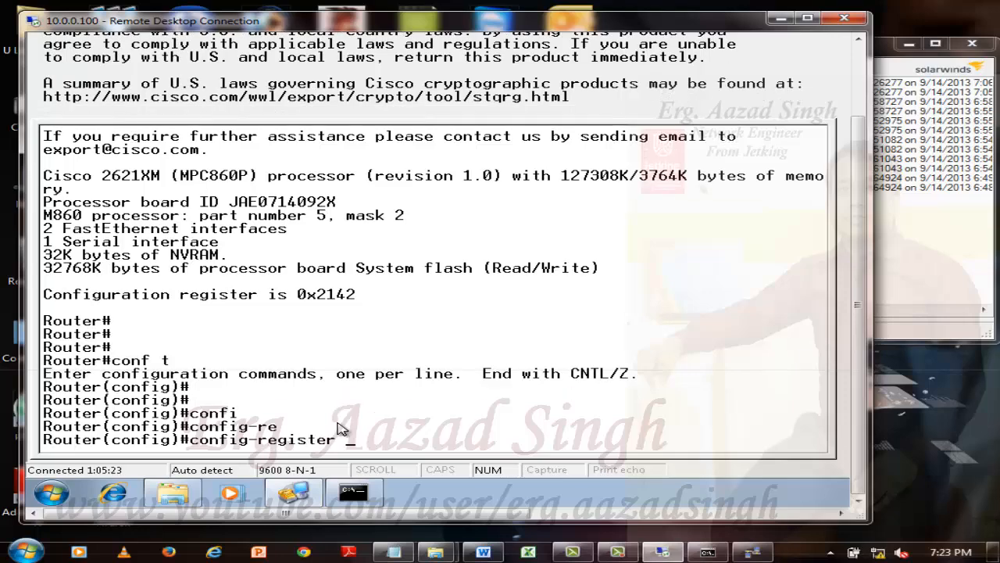
type("0x2102")
key("Return")
key("Return")
key("Return")
key("Return")
Exit global configuration mode and save the router's configuration with wr.
type("ex")
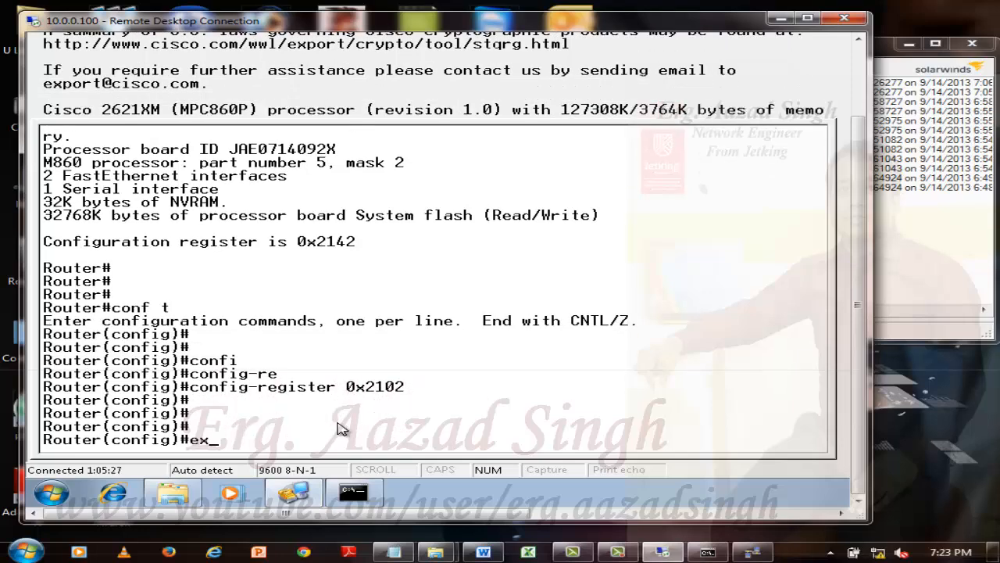
type("it")
key("Return")
key("Return")
key("Return")
type("wr")
key("Return")
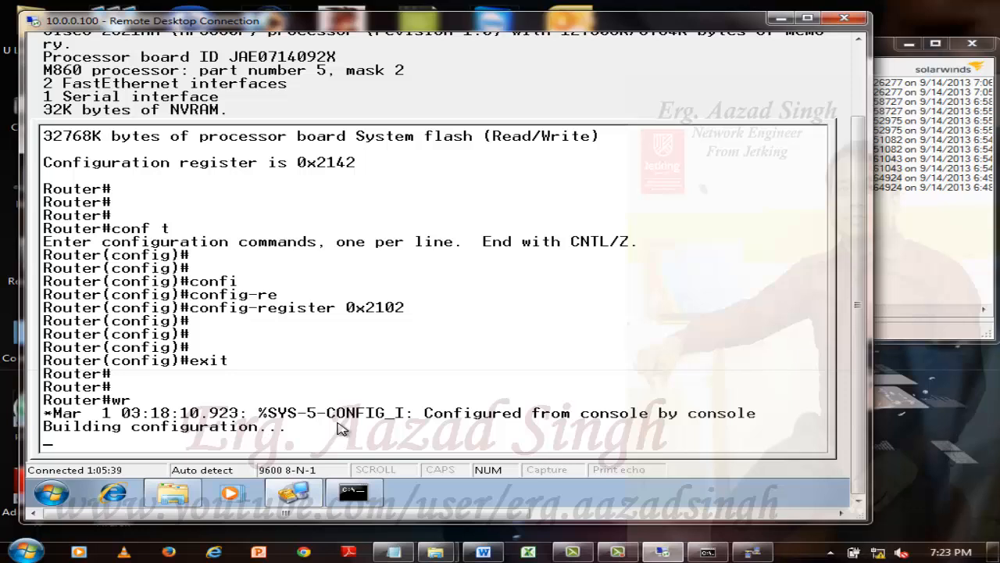
key("Return")
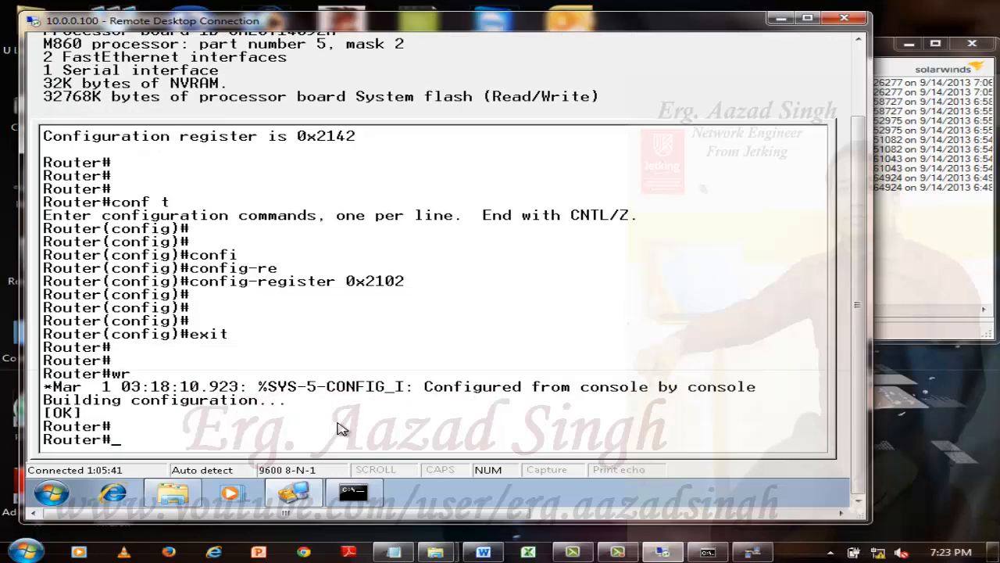
Run show version and page to its end to check the configuration register setting for the next reload.
key("Return")
key("Return")
type("sh")
key("Tab")
type("ver")
key("Tab")
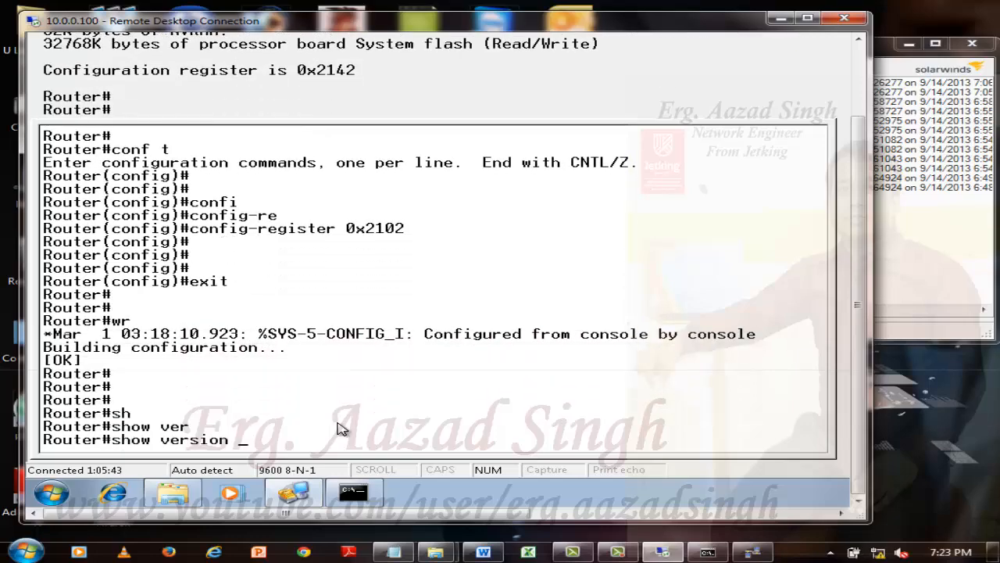
key("Return")
key("space")
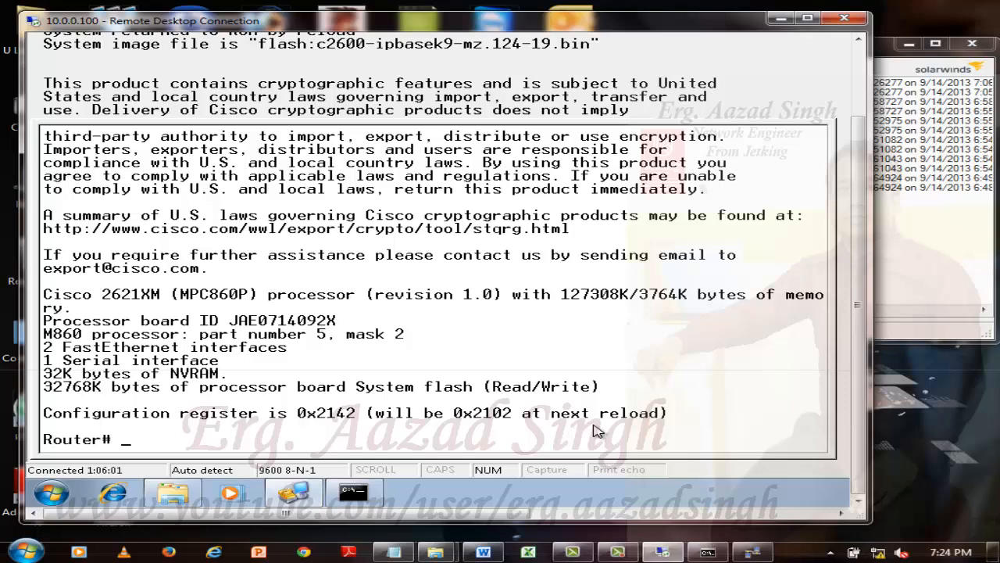
Restart the router with the reload command and confirm the reload.
type("reload")
key("Return")
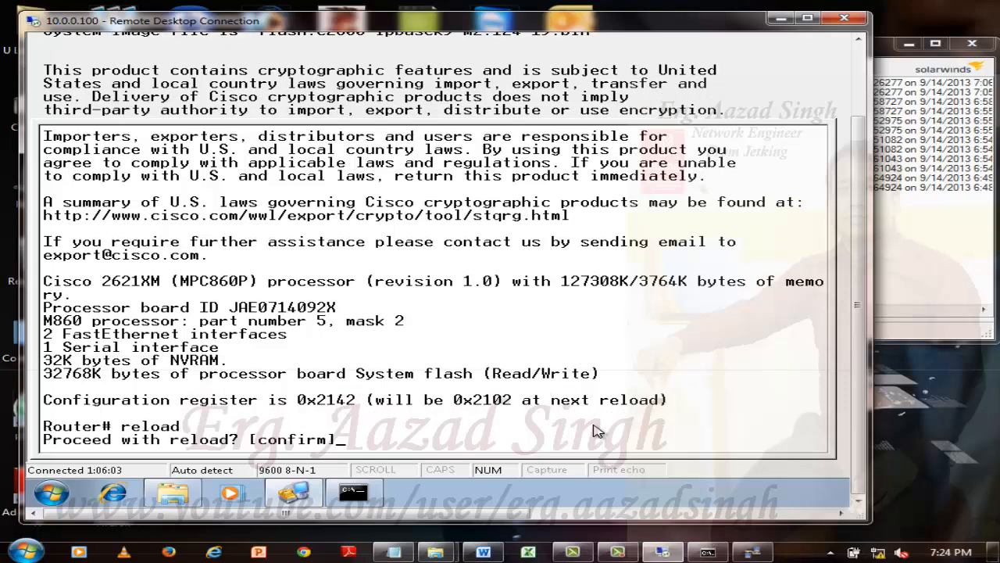
key("Return")
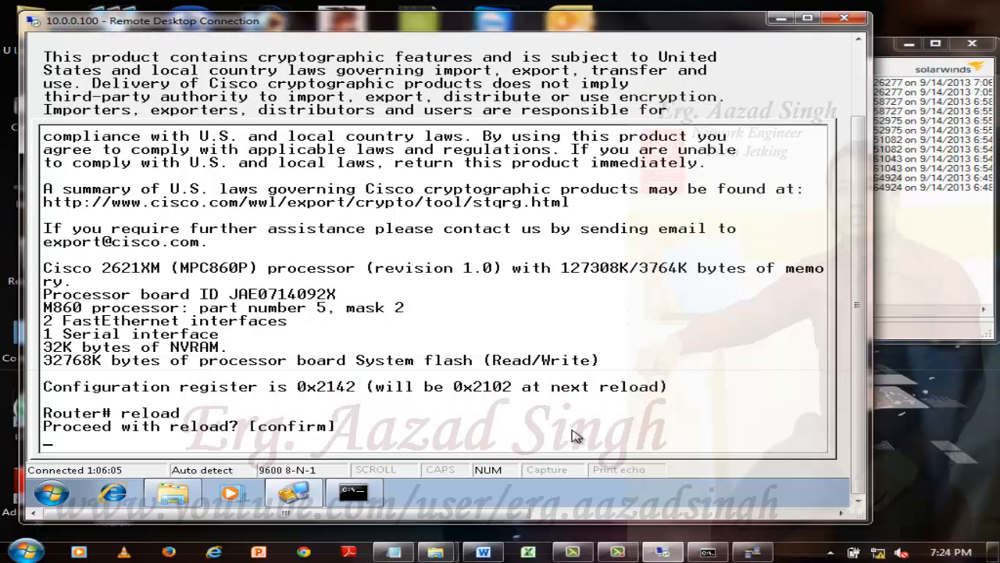